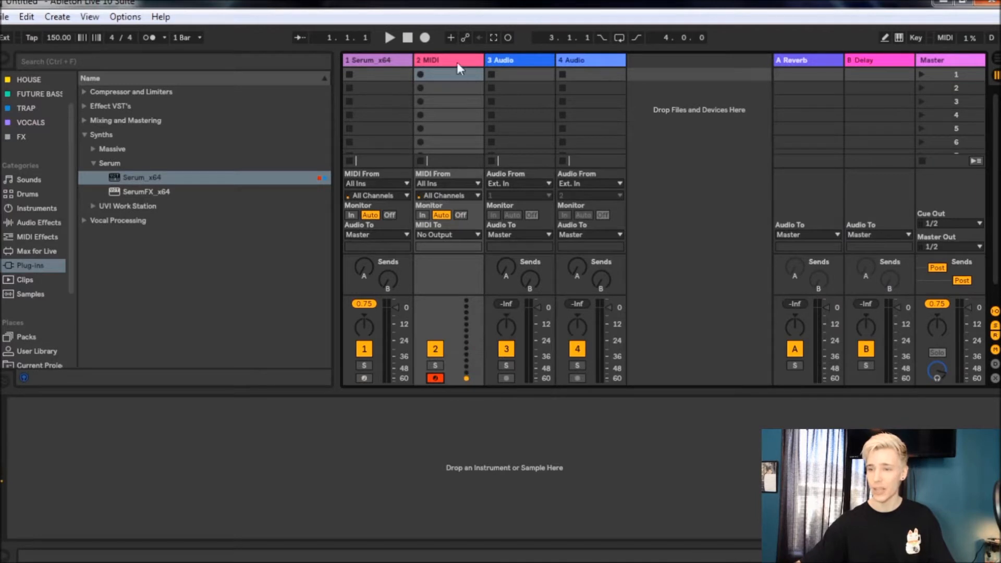
Load Serum_x64 onto the 2 MIDI track and move its plug-in window aside so the whole synth is visible.
{"action": "left_click_drag", "start_coordinate": [116, 181], "coordinate": [443, 95]}
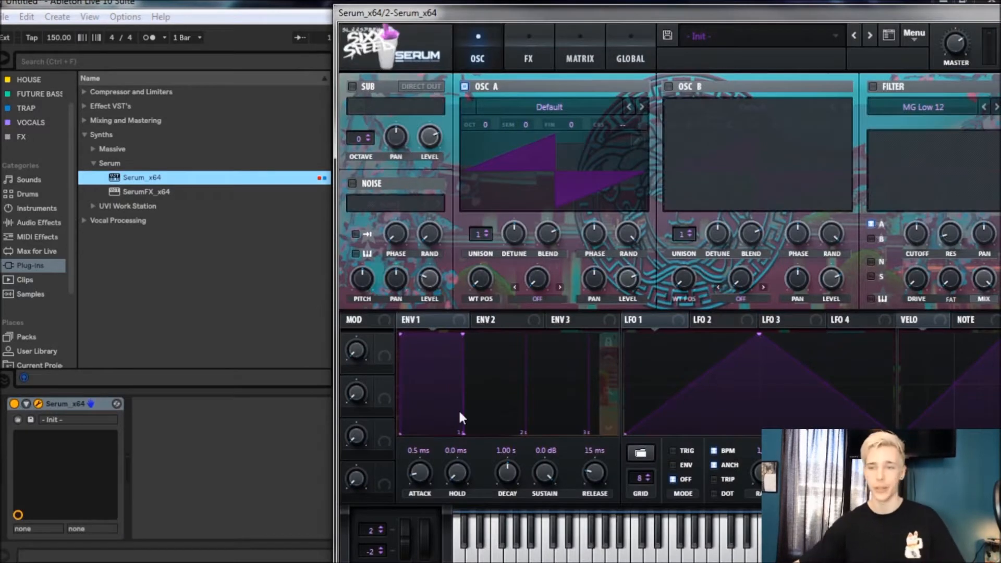
{"action": "left_click_drag", "start_coordinate": [434, 11], "coordinate": [100, 2]}
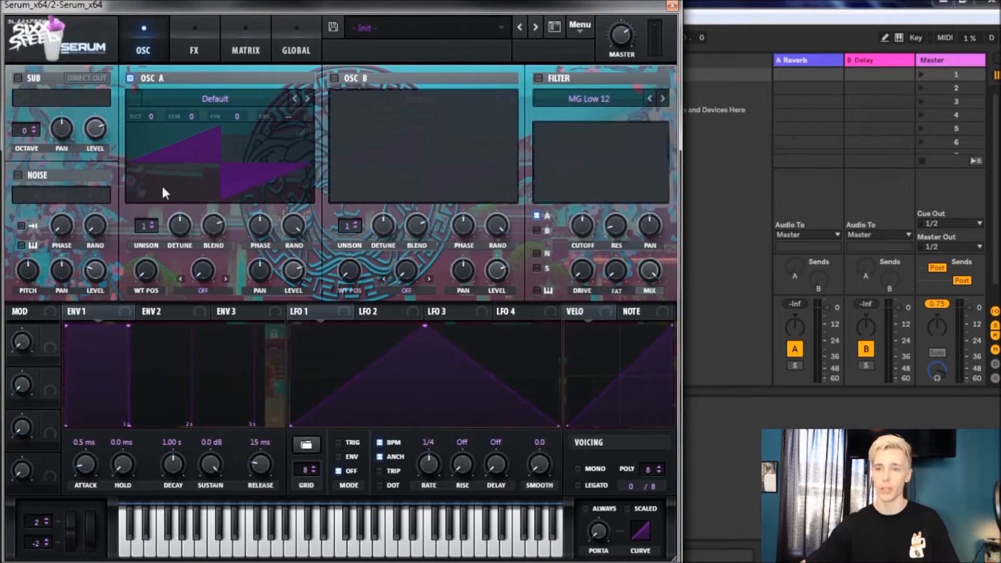
Load the FM_Splat wavetable from the Digital category into oscillator A.
{"action": "left_click", "coordinate": [159, 97]}
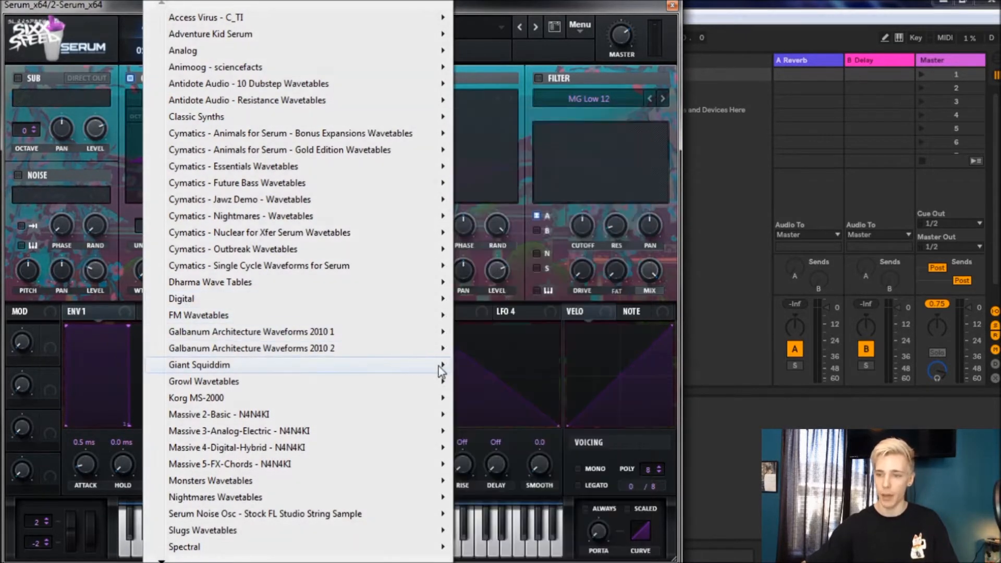
{"action": "mouse_move", "coordinate": [415, 316]}
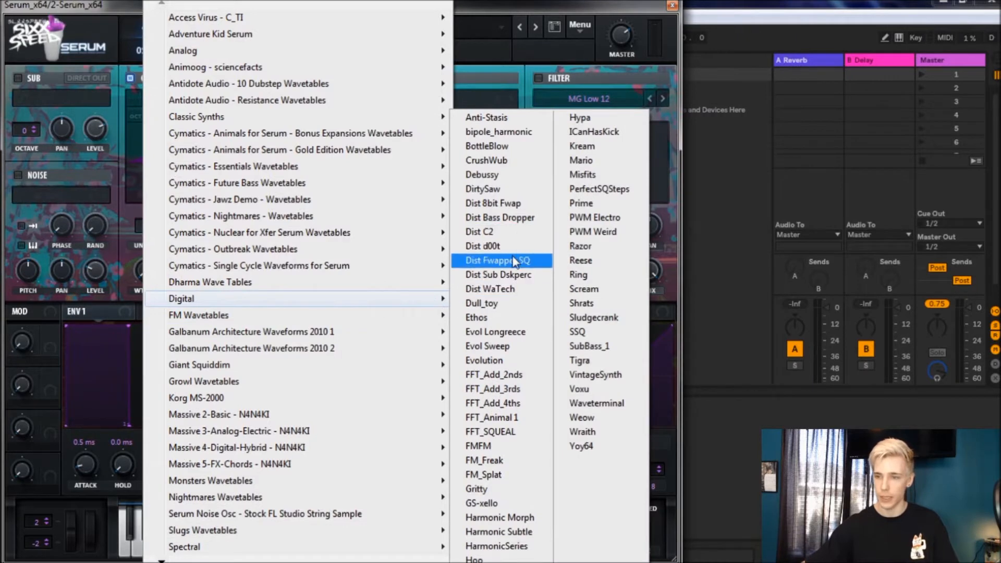
{"action": "left_click", "coordinate": [490, 475]}
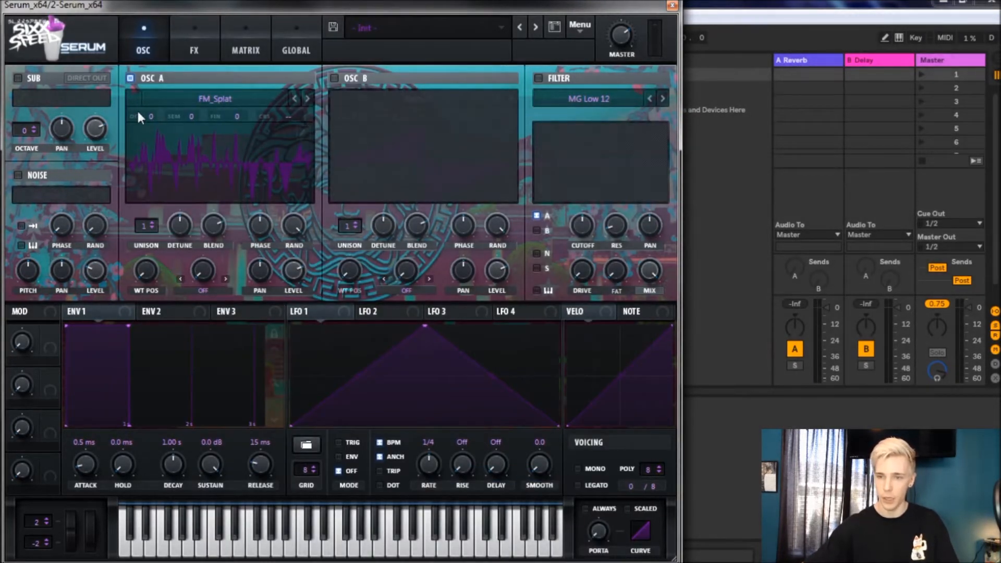
Lower oscillator A's octave to -1 and raise its wavetable position to a smoother waveform.
{"action": "mouse_move", "coordinate": [154, 116]}
{"action": "left_click_drag", "start_coordinate": [154, 117], "coordinate": [154, 126]}
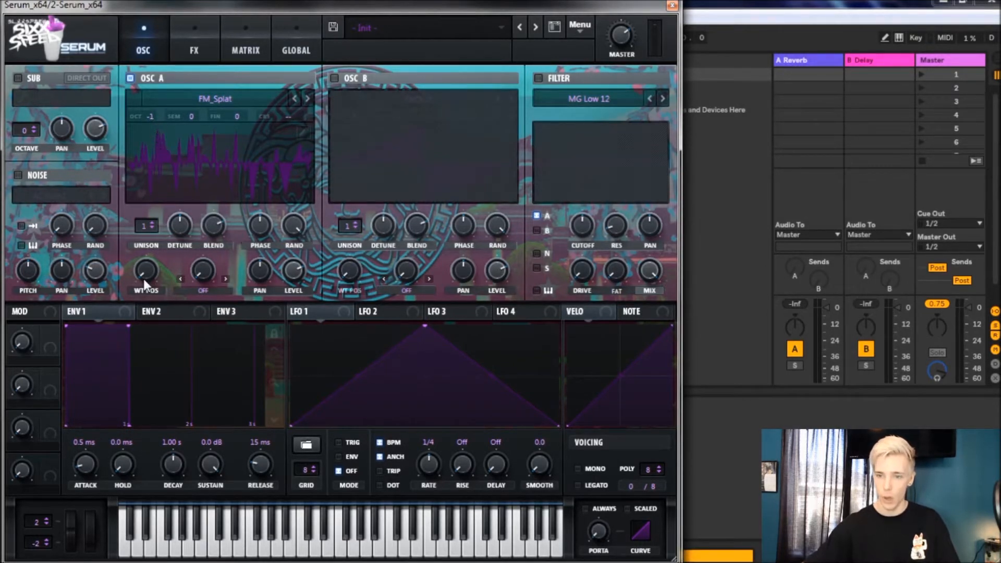
{"action": "left_click_drag", "start_coordinate": [146, 280], "coordinate": [162, 237]}
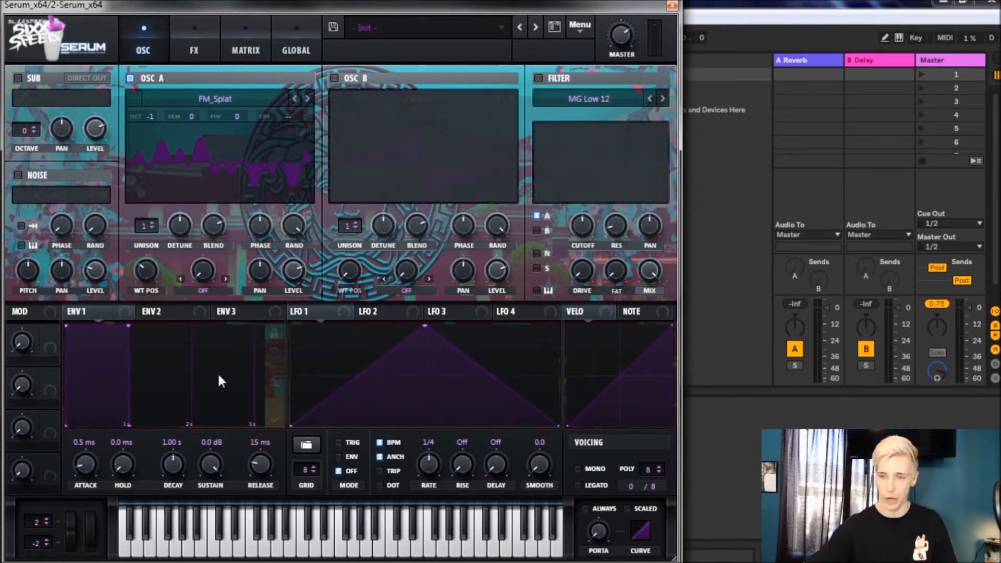
Set oscillator A's warp mode to FM (from B) with a warp amount of about 13%.
{"action": "left_click", "coordinate": [212, 295]}
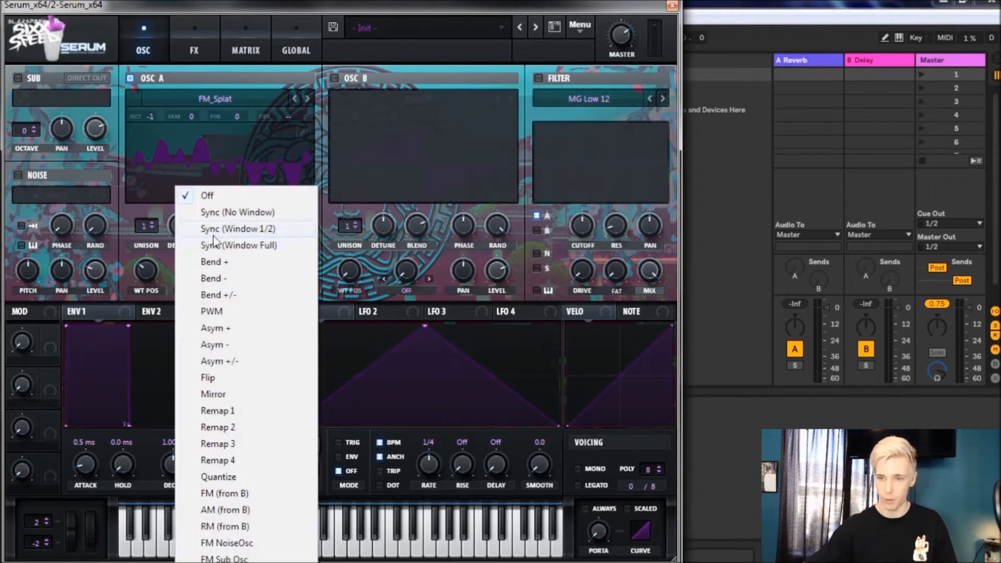
{"action": "left_click", "coordinate": [225, 494]}
{"action": "mouse_move", "coordinate": [204, 271]}
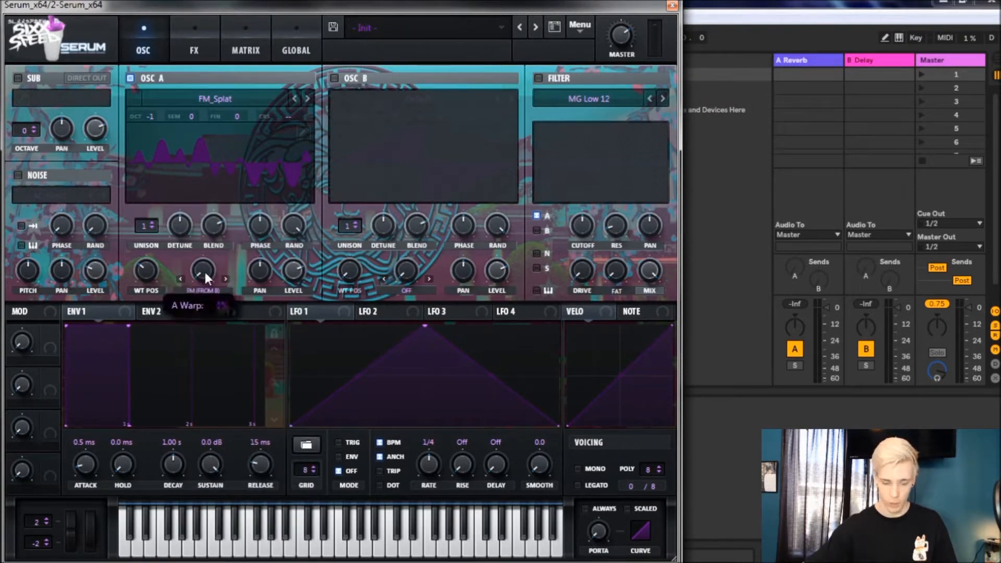
{"action": "left_click_drag", "start_coordinate": [205, 257], "coordinate": [205, 252]}
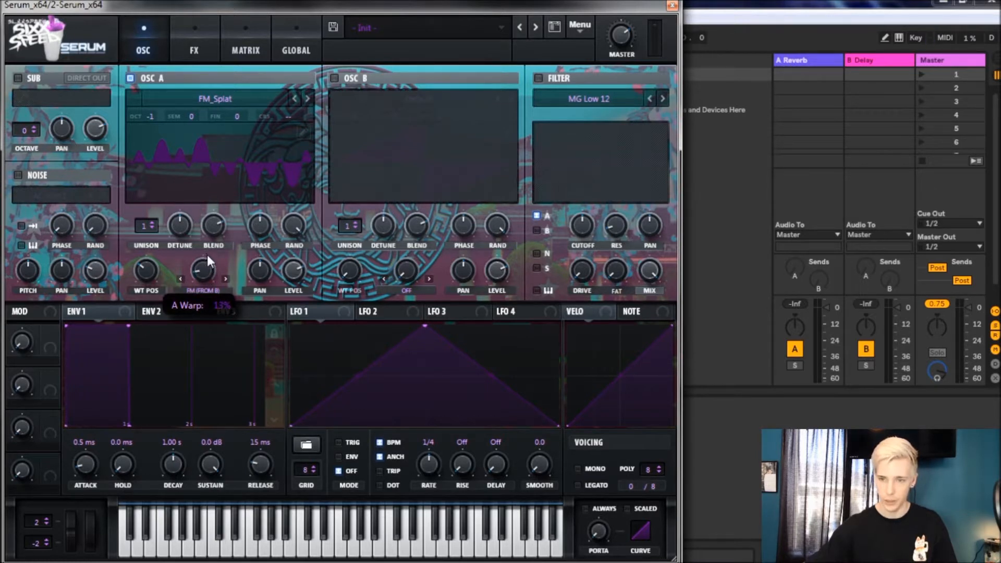
Assign LFO 1 to oscillator A's wavetable position and reduce the modulation amount to a small range.
{"action": "left_click_drag", "start_coordinate": [313, 314], "coordinate": [139, 273]}
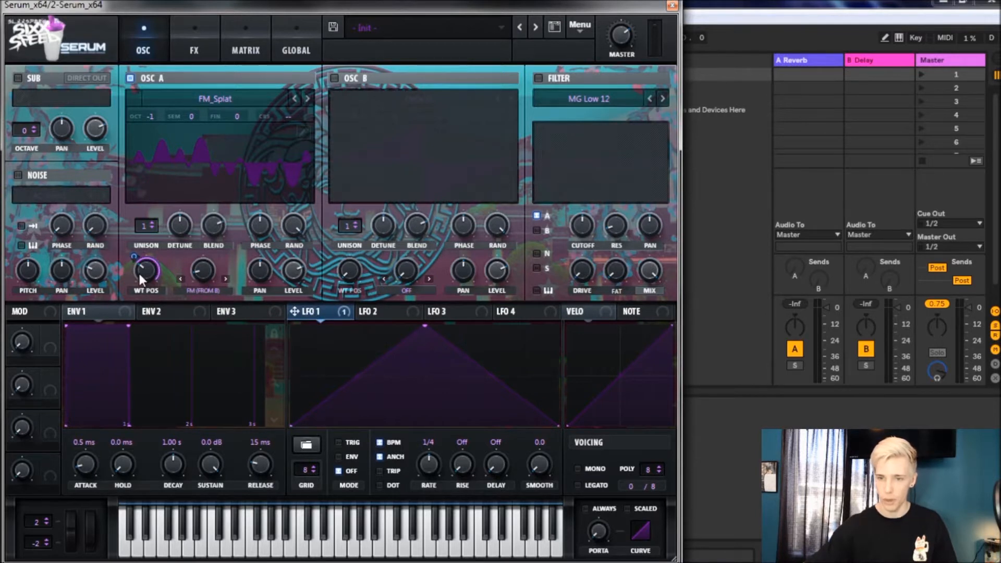
{"action": "mouse_move", "coordinate": [133, 259]}
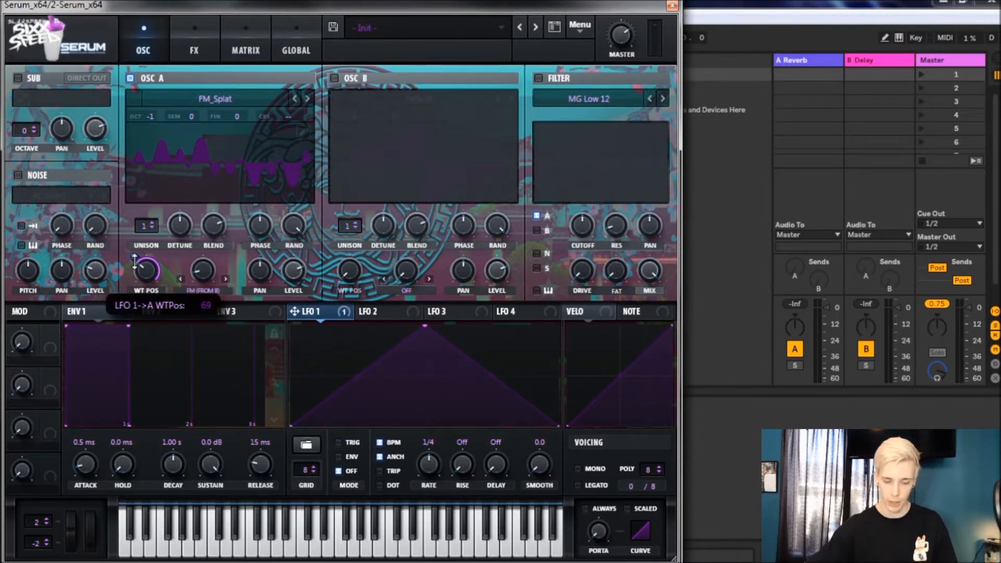
{"action": "left_click_drag", "start_coordinate": [134, 263], "coordinate": [124, 290]}
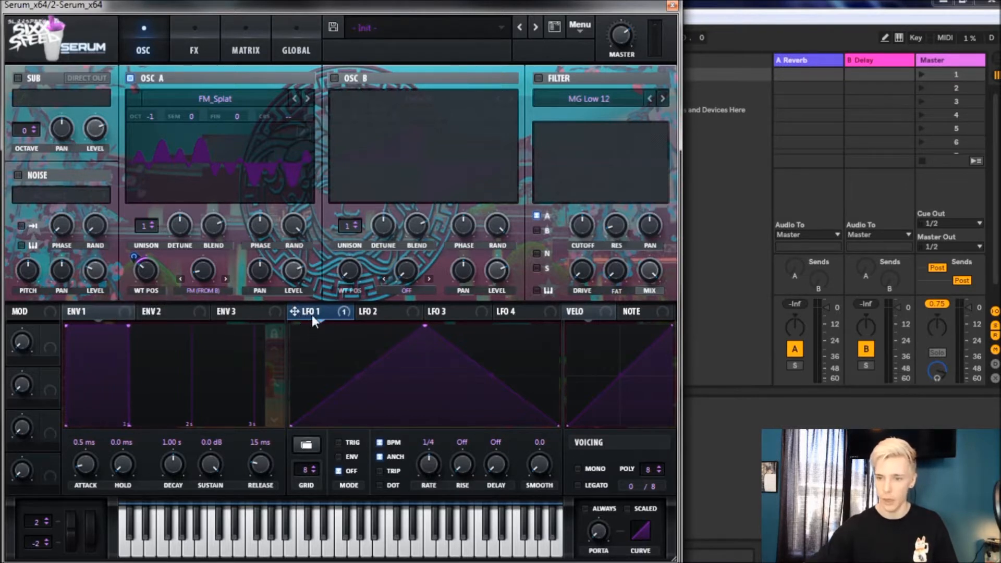
Assign LFO 1 to oscillator A's FM warp amount and to its level, with the base level turned down.
{"action": "left_click_drag", "start_coordinate": [277, 317], "coordinate": [225, 353]}
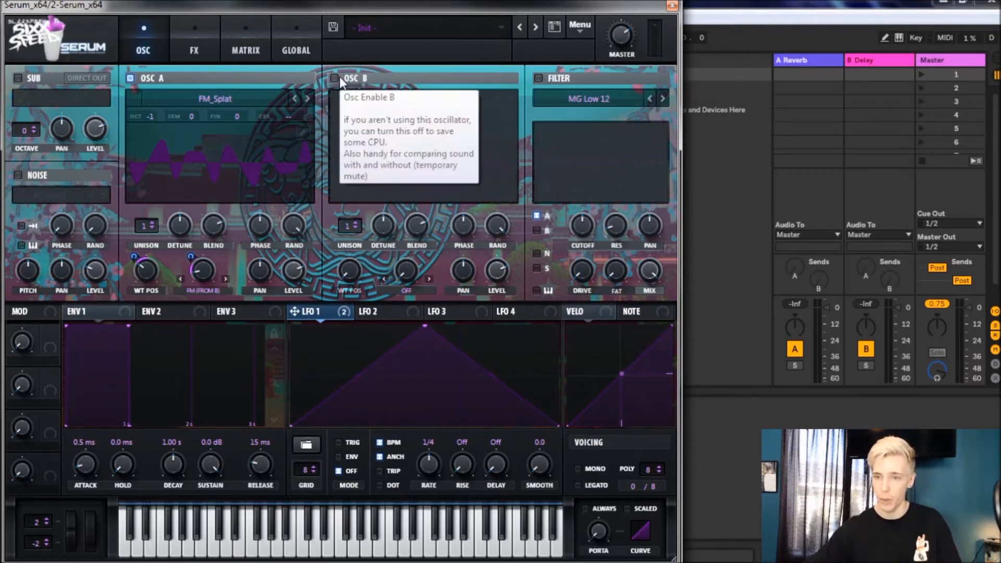
{"action": "mouse_move", "coordinate": [292, 269]}
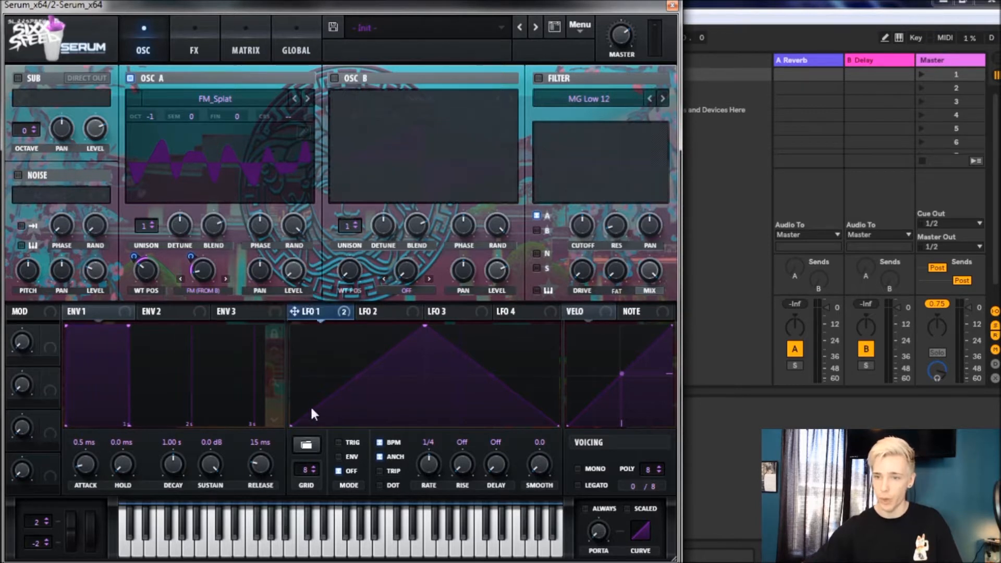
{"action": "mouse_move", "coordinate": [289, 275]}
{"action": "left_mouse_down"}
{"action": "mouse_move", "coordinate": [282, 261]}
{"action": "mouse_move", "coordinate": [284, 271]}
{"action": "left_mouse_up"}
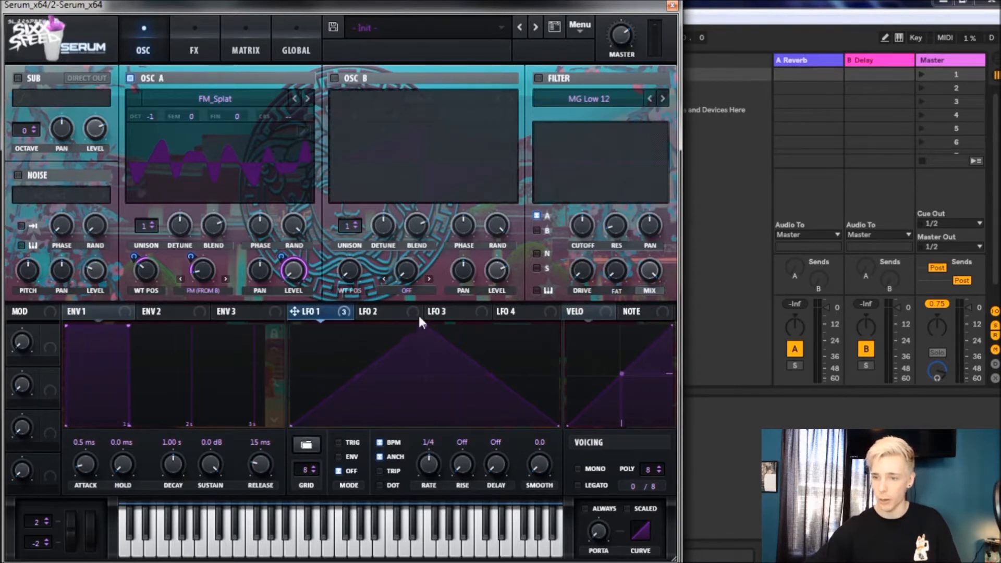
Reshape LFO 1 into two equal peaks of reduced height that drop to zero at the middle of the cycle.
{"action": "left_click_drag", "start_coordinate": [424, 326], "coordinate": [357, 365]}
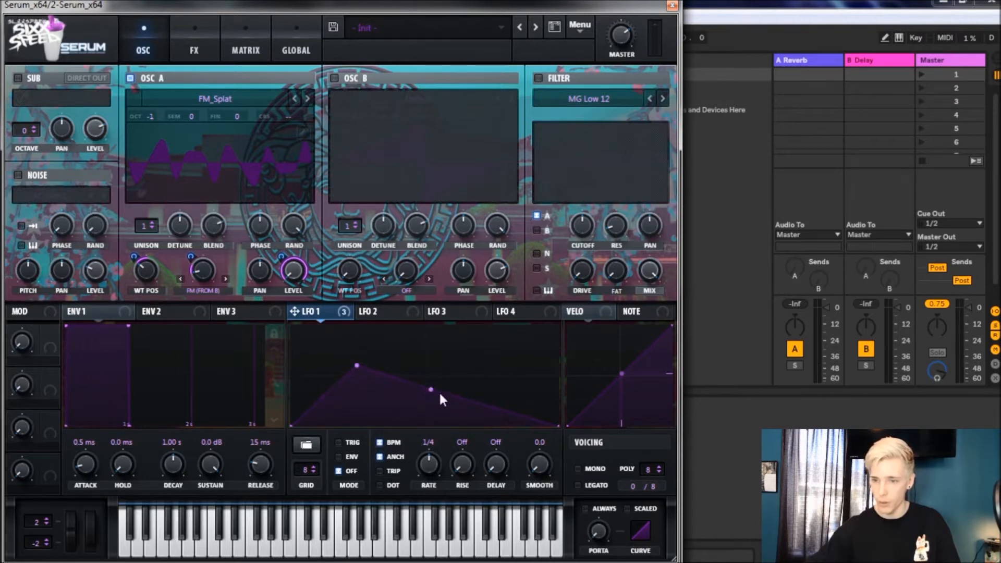
{"action": "left_click_drag", "start_coordinate": [431, 393], "coordinate": [427, 434]}
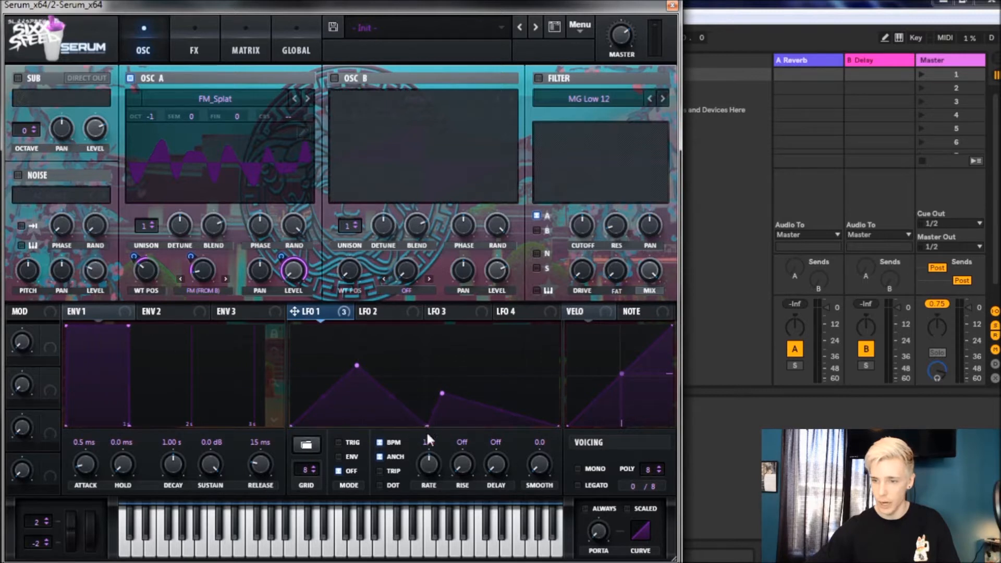
{"action": "left_click_drag", "start_coordinate": [442, 393], "coordinate": [494, 365]}
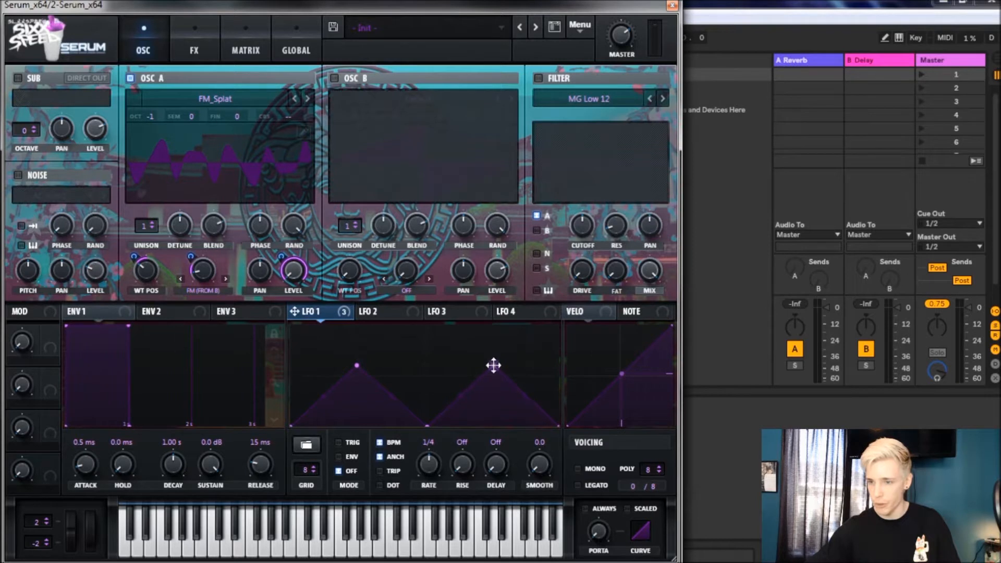
Curve the LFO 1 segments so both peaks rise in a rounded bulge and fall off in an inward curve.
{"action": "left_click_drag", "start_coordinate": [458, 400], "coordinate": [441, 389]}
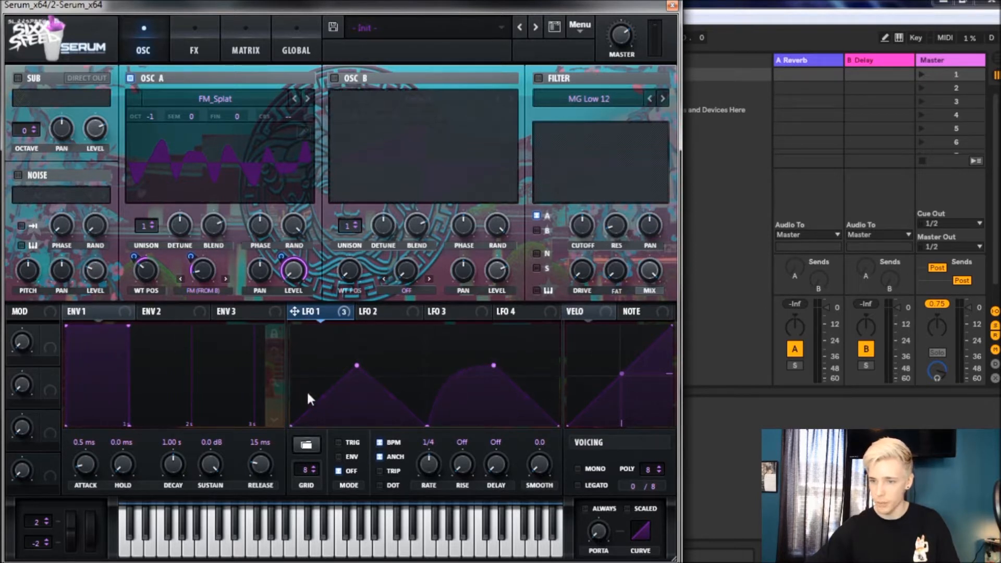
{"action": "left_click_drag", "start_coordinate": [322, 399], "coordinate": [321, 372]}
{"action": "left_click_drag", "start_coordinate": [395, 400], "coordinate": [389, 420]}
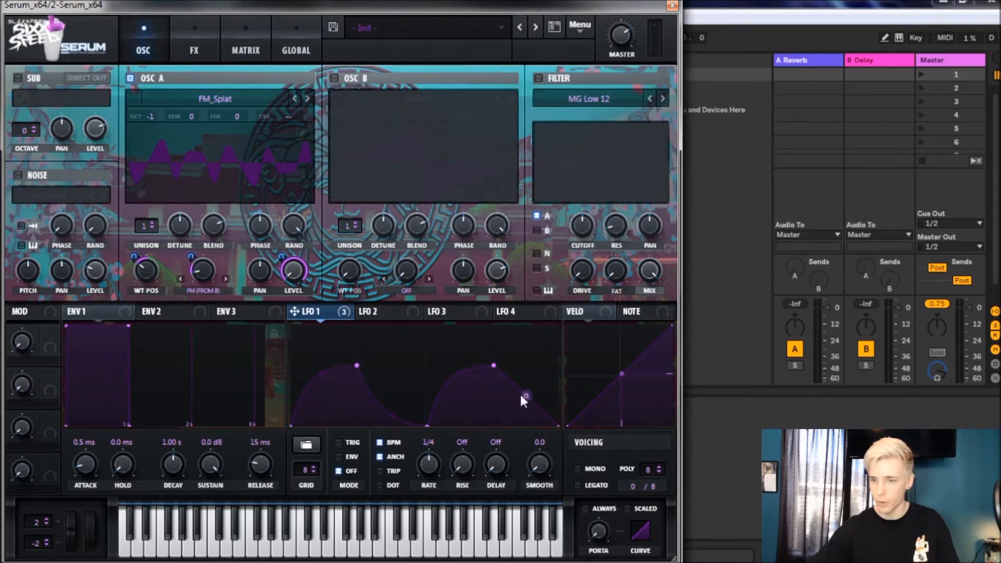
{"action": "left_click_drag", "start_coordinate": [522, 395], "coordinate": [517, 411]}
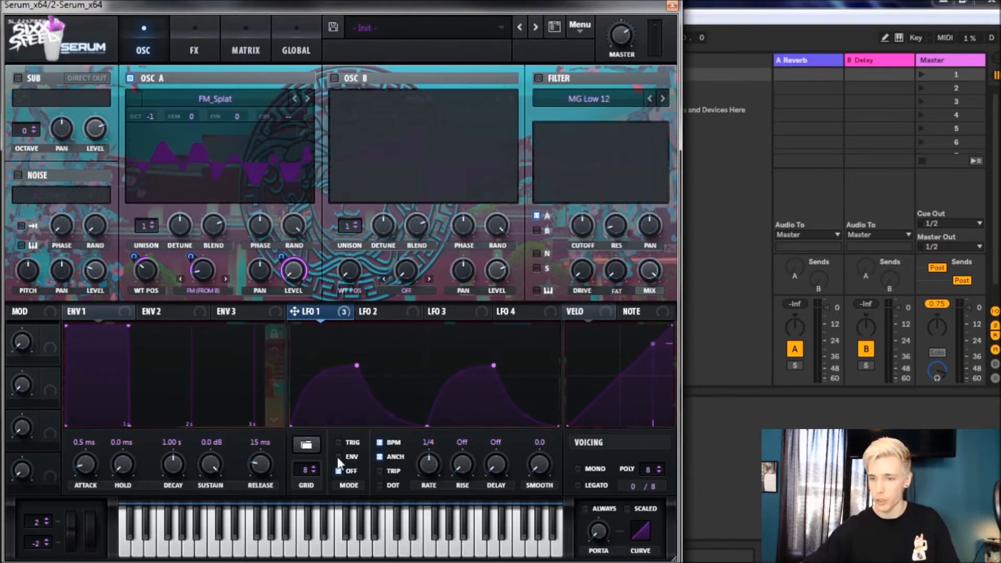
Switch LFO 1 to ENV mode and enable Mono and Legato voicing.
{"action": "left_click", "coordinate": [578, 468]}
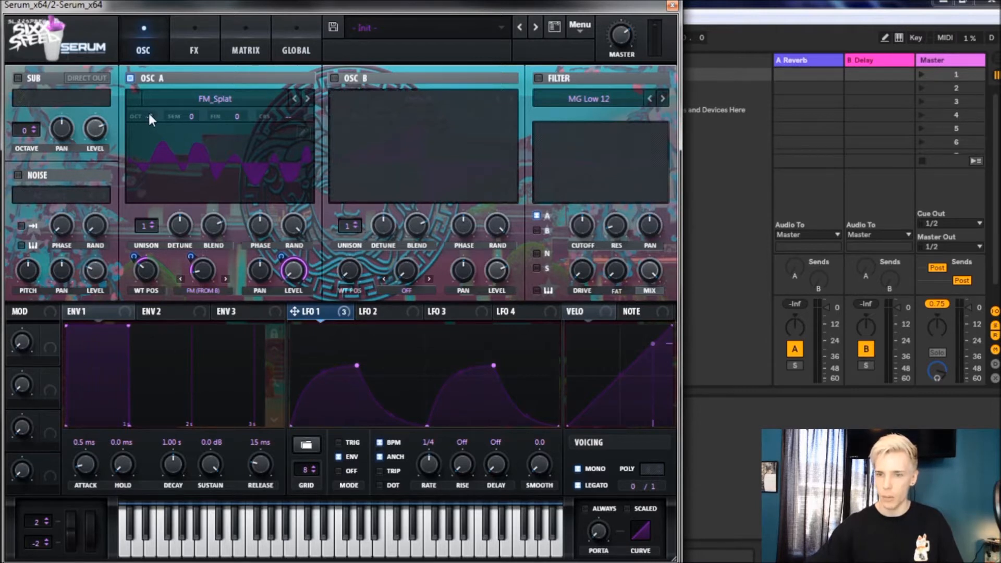
{"action": "left_click_drag", "start_coordinate": [148, 114], "coordinate": [149, 122]}
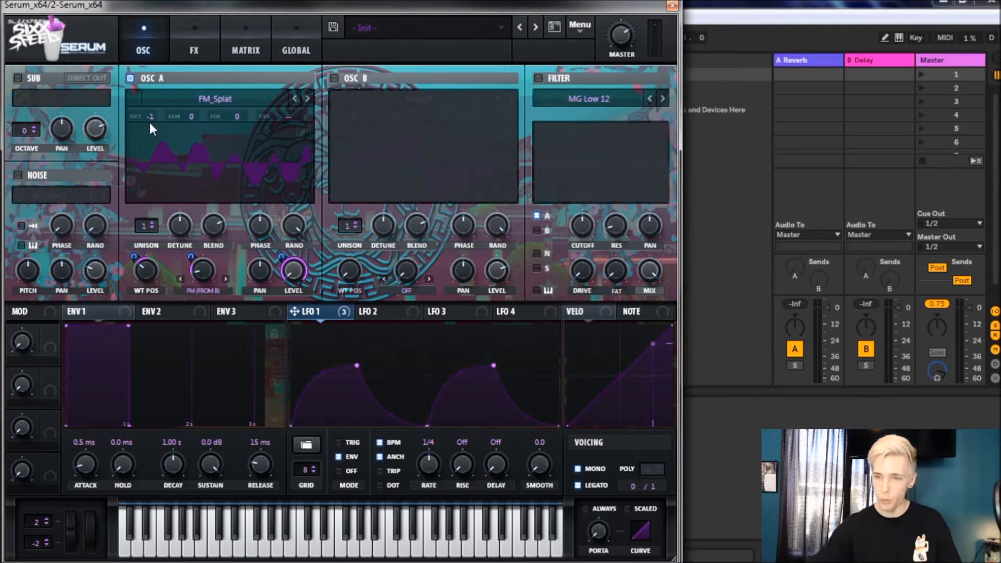
Enable oscillator B and set its warp mode to Bend + with a warp amount of about 31%.
{"action": "left_click", "coordinate": [333, 79]}
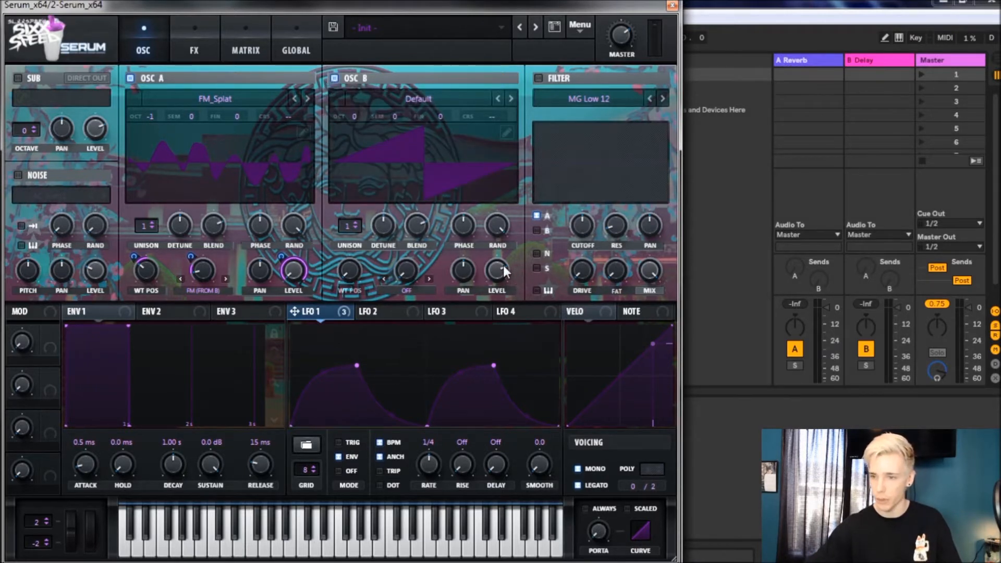
{"action": "left_click", "coordinate": [396, 292]}
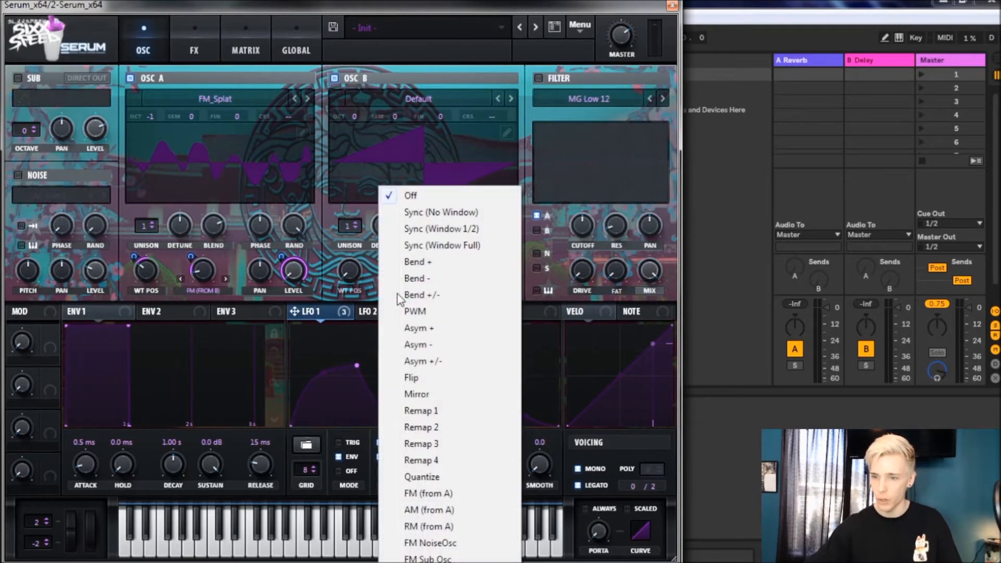
{"action": "left_click", "coordinate": [431, 262]}
{"action": "mouse_move", "coordinate": [410, 268]}
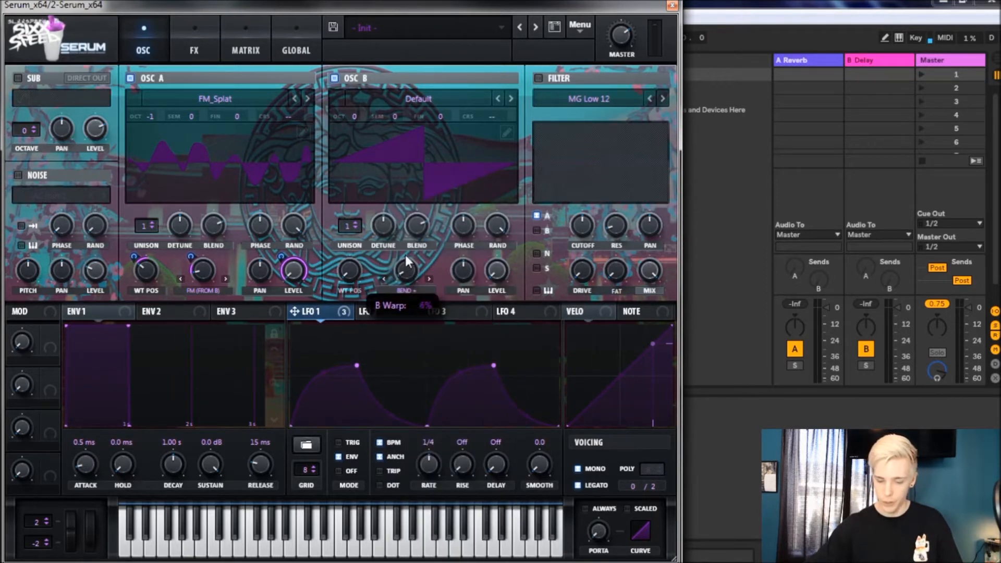
{"action": "left_click_drag", "start_coordinate": [407, 258], "coordinate": [410, 233]}
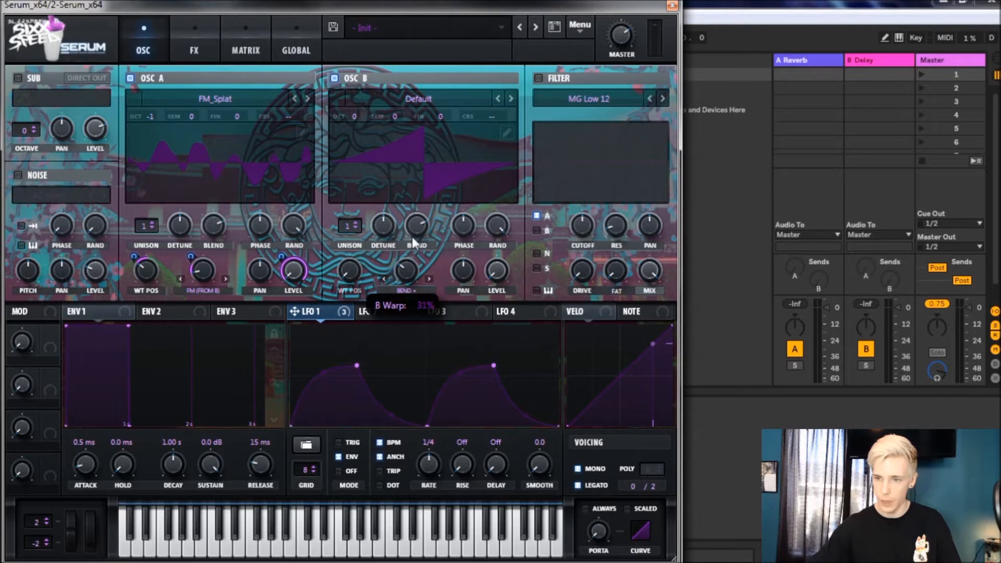
Modulate oscillator B's warp with LFO 1 and tune the oscillator to octave +1 and semitone +7.
{"action": "mouse_move", "coordinate": [359, 284]}
{"action": "left_mouse_down"}
{"action": "mouse_move", "coordinate": [406, 268]}
{"action": "mouse_move", "coordinate": [395, 266]}
{"action": "mouse_move", "coordinate": [394, 291]}
{"action": "left_mouse_up"}
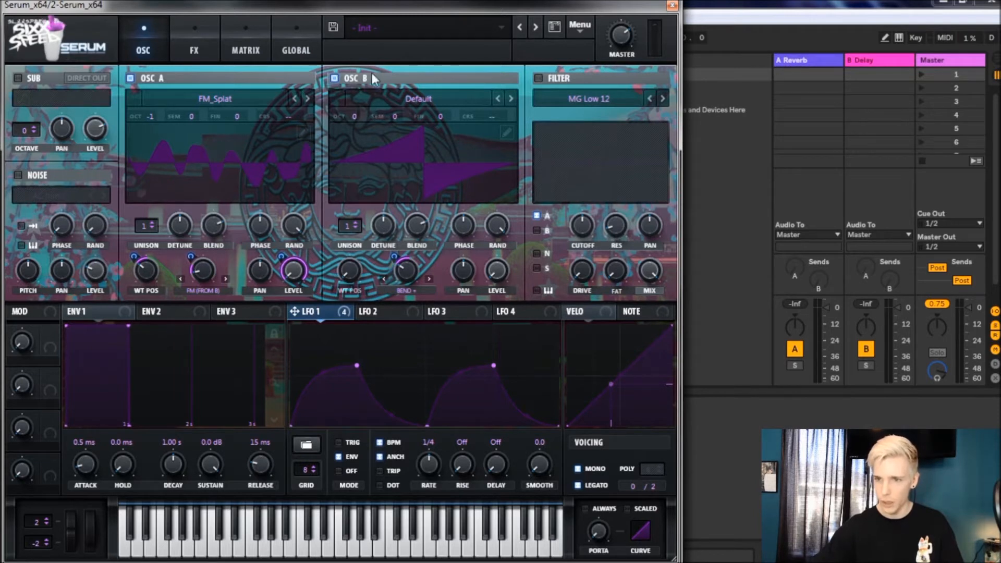
{"action": "mouse_move", "coordinate": [355, 113]}
{"action": "left_click_drag", "start_coordinate": [354, 107], "coordinate": [399, 66]}
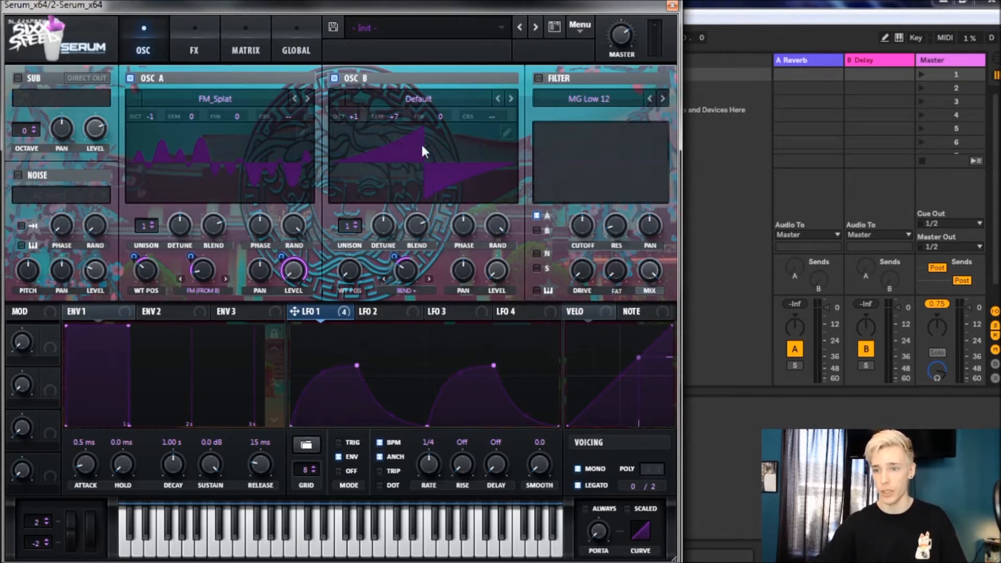
Enable the noise oscillator and load the AlphaNz sample from the Analog category.
{"action": "left_click", "coordinate": [18, 175]}
{"action": "left_click", "coordinate": [95, 200]}
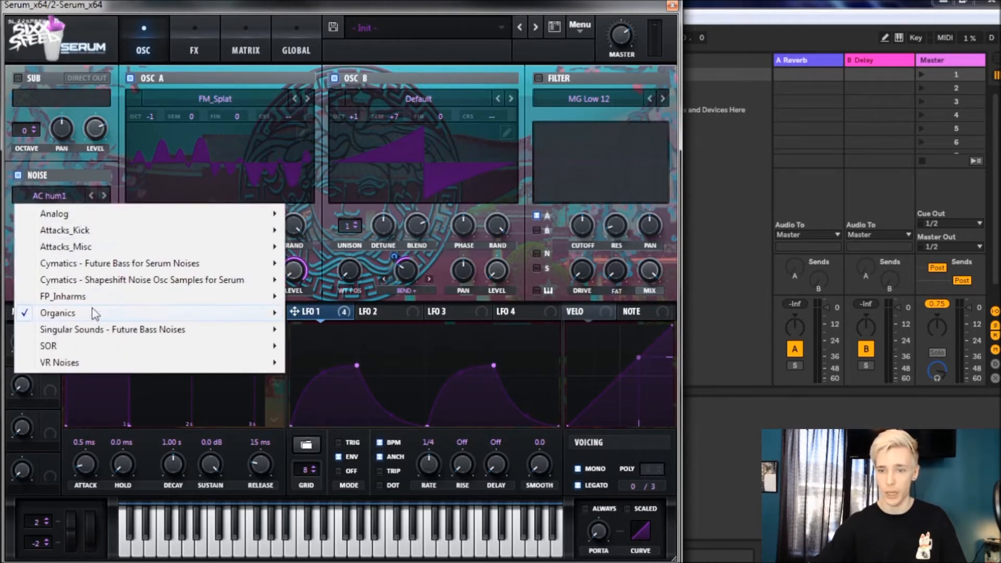
{"action": "mouse_move", "coordinate": [67, 319]}
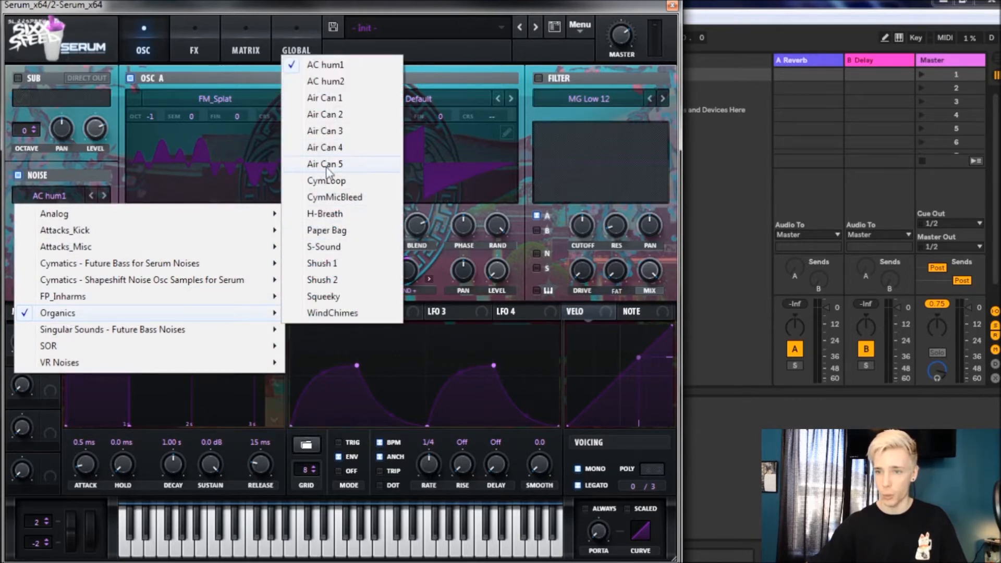
{"action": "mouse_move", "coordinate": [222, 214]}
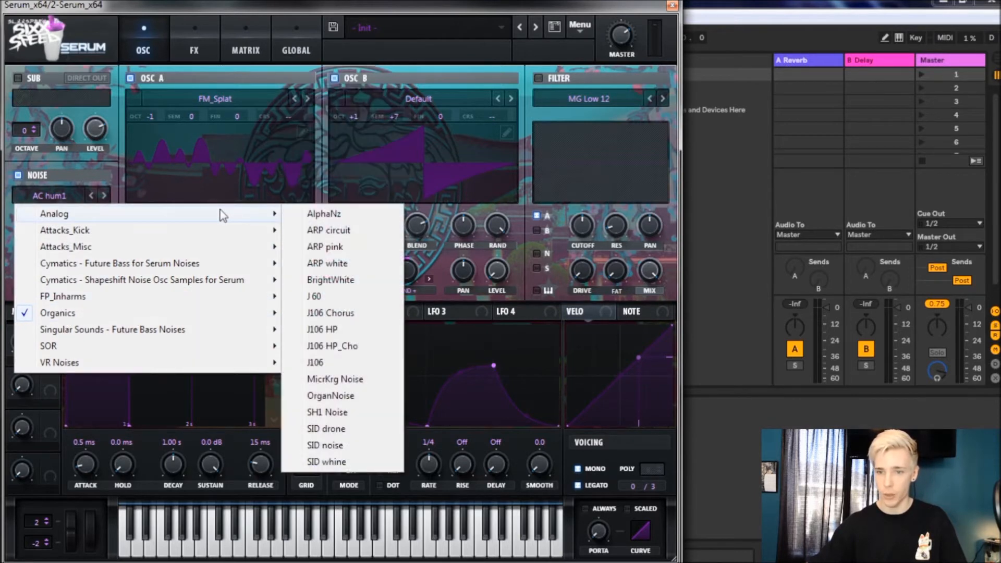
{"action": "left_click", "coordinate": [359, 218]}
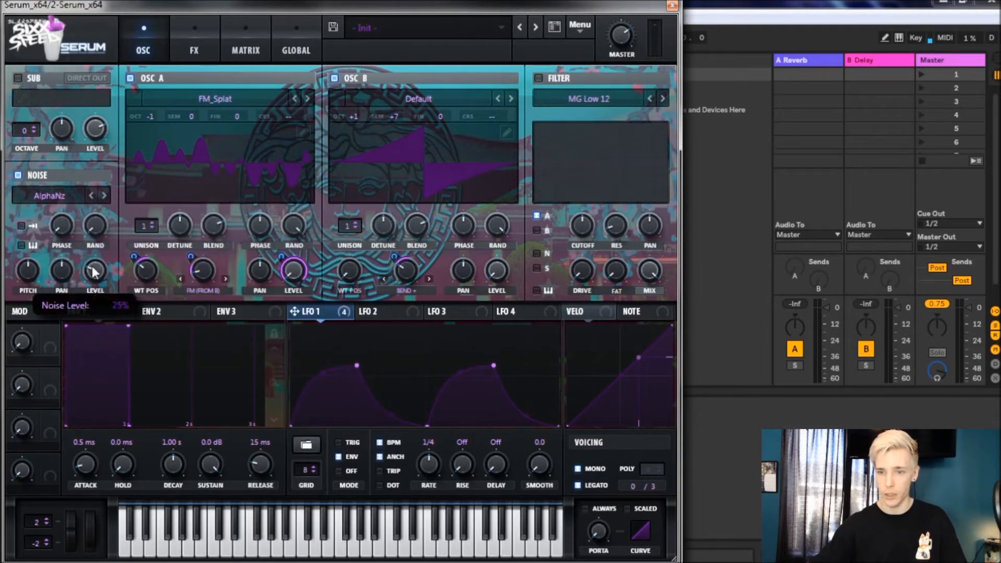
Lower the noise pitch slightly and modulate the noise level with LFO 1.
{"action": "mouse_move", "coordinate": [27, 269]}
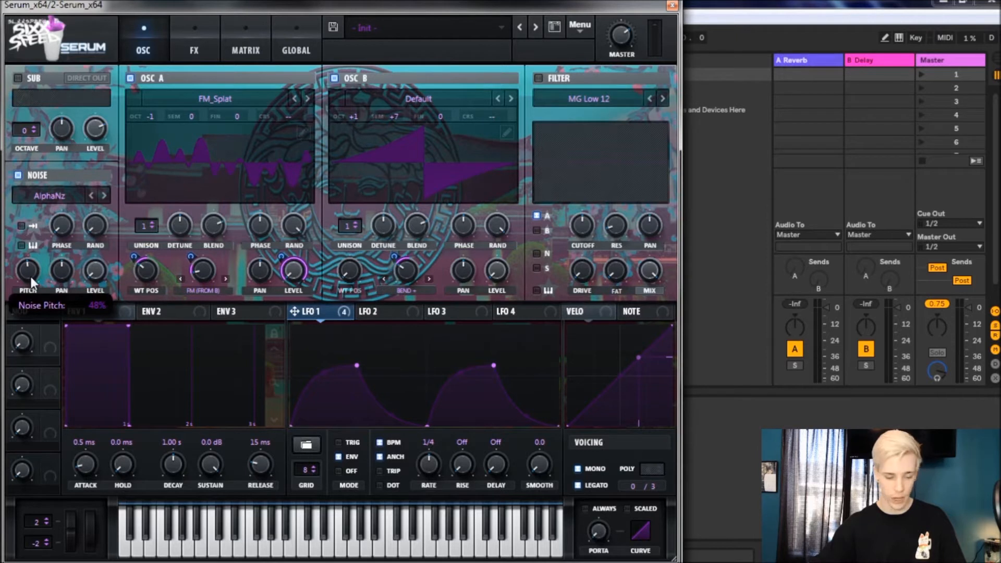
{"action": "left_click_drag", "start_coordinate": [30, 277], "coordinate": [34, 292]}
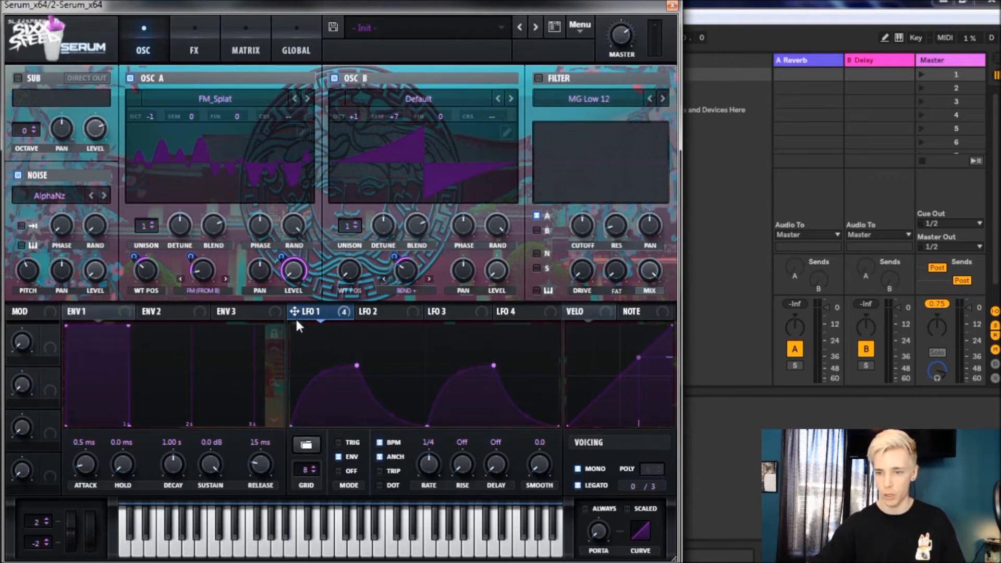
{"action": "left_click_drag", "start_coordinate": [295, 311], "coordinate": [84, 333]}
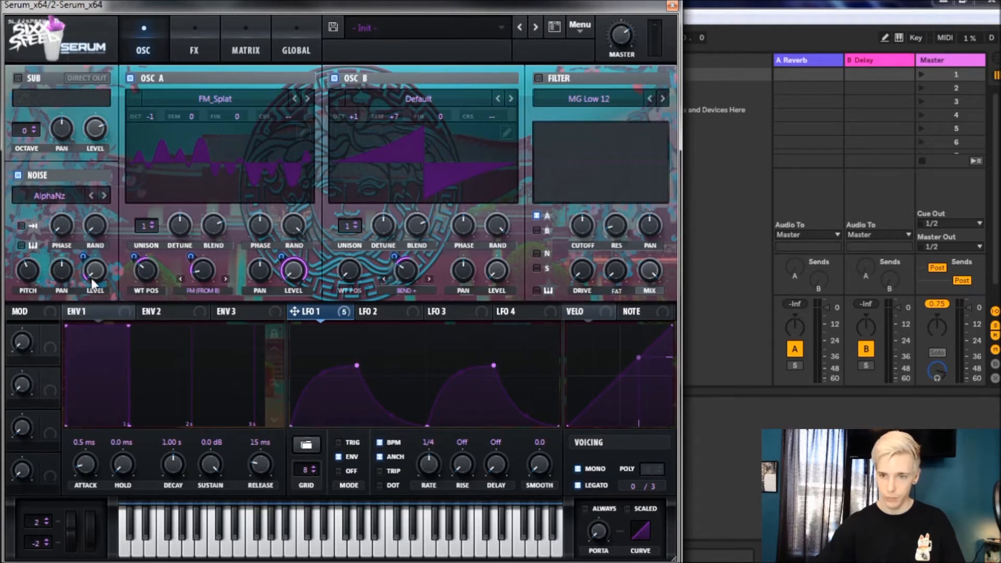
{"action": "left_click_drag", "start_coordinate": [84, 257], "coordinate": [85, 261]}
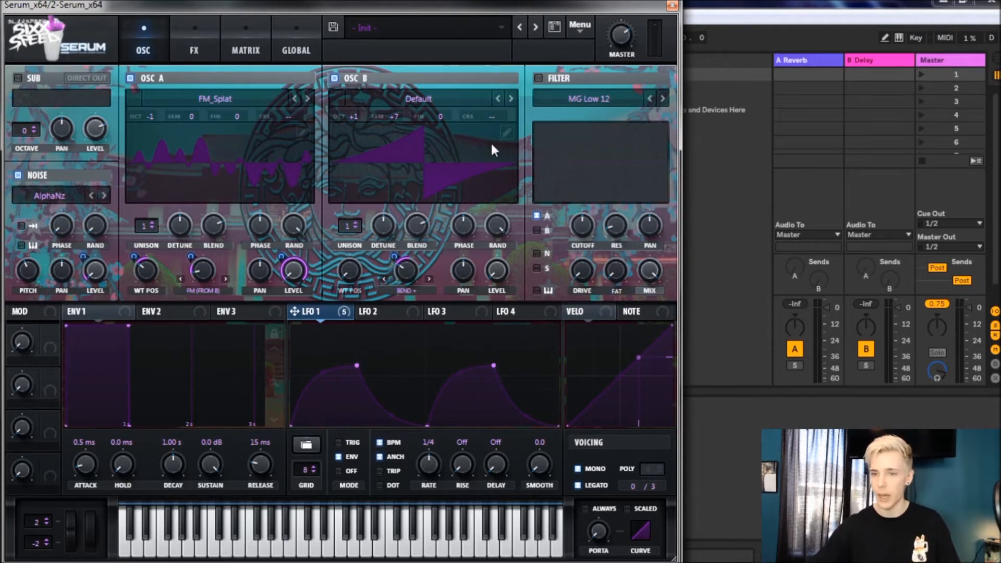
Enable the filter and set its type to High 24.
{"action": "left_click", "coordinate": [540, 78]}
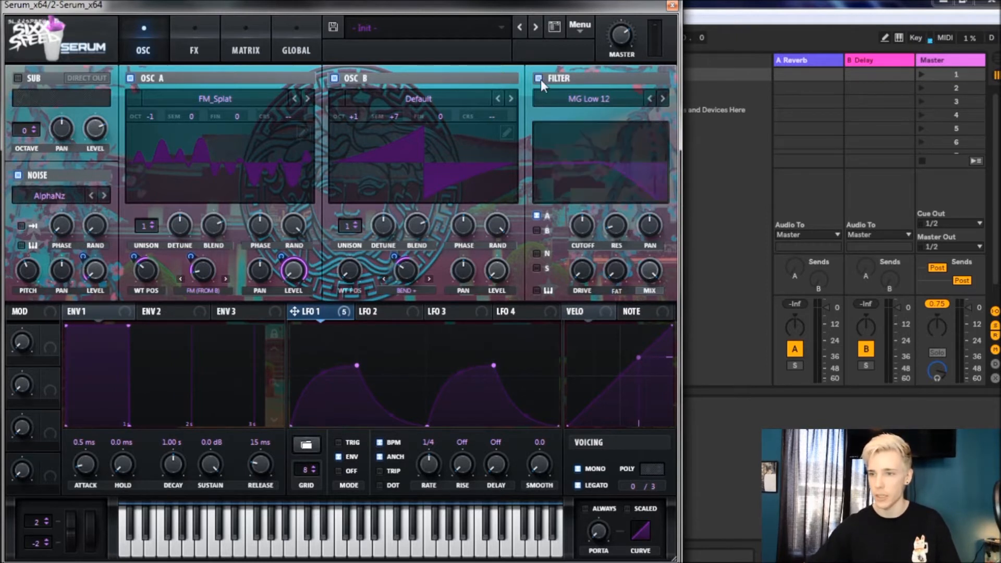
{"action": "left_click", "coordinate": [562, 104]}
{"action": "mouse_move", "coordinate": [600, 118]}
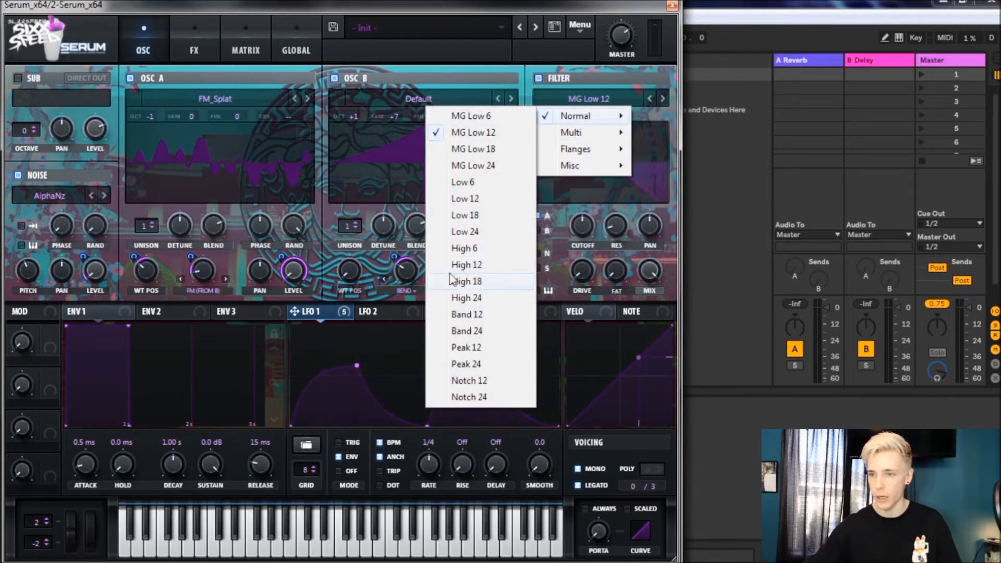
{"action": "left_click", "coordinate": [479, 299]}
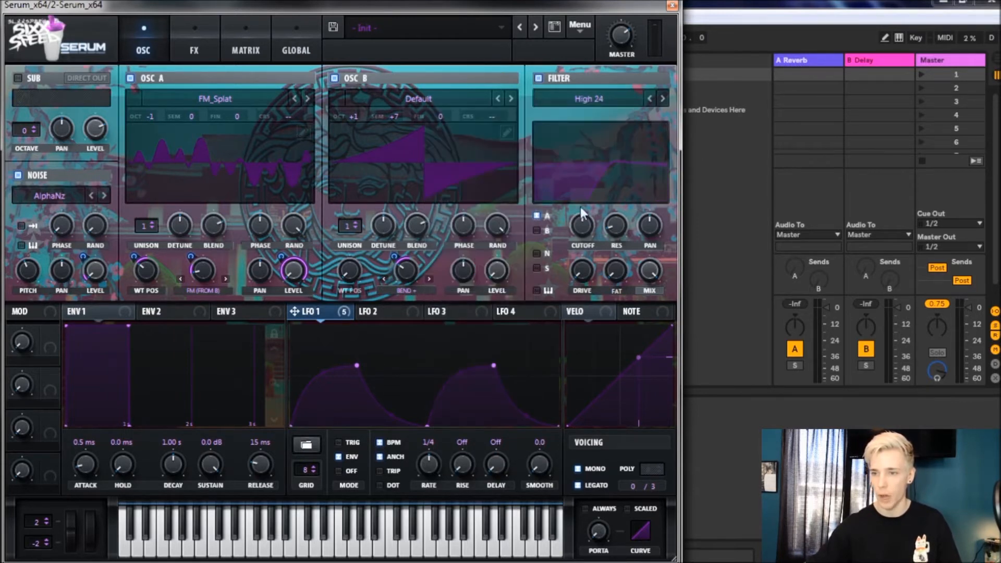
Lower the filter cutoff to about 118 Hz and raise the filter's drive and resonance moderately.
{"action": "left_click_drag", "start_coordinate": [584, 222], "coordinate": [584, 229]}
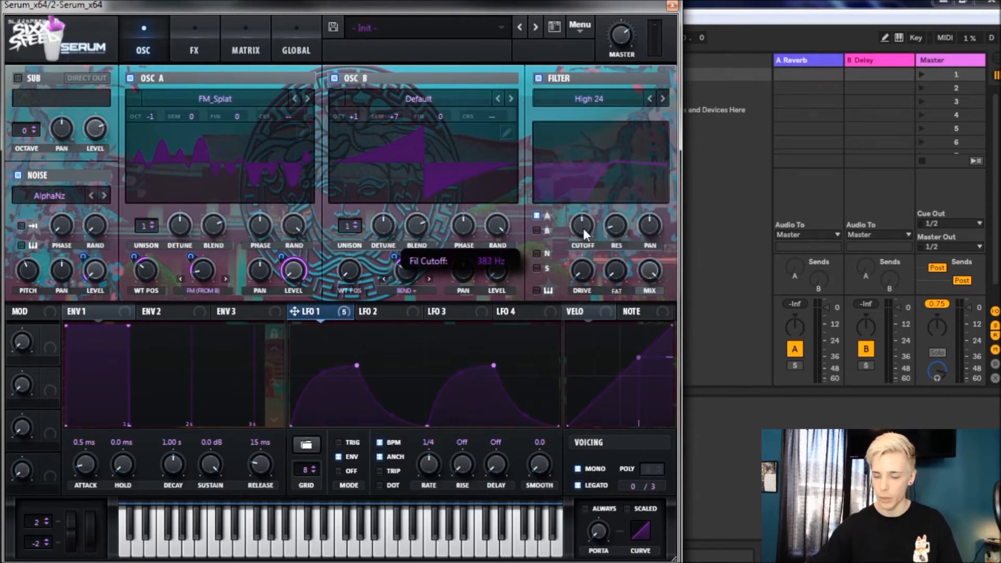
{"action": "mouse_move", "coordinate": [589, 271]}
{"action": "left_mouse_down"}
{"action": "mouse_move", "coordinate": [596, 248]}
{"action": "mouse_move", "coordinate": [599, 256]}
{"action": "left_mouse_up"}
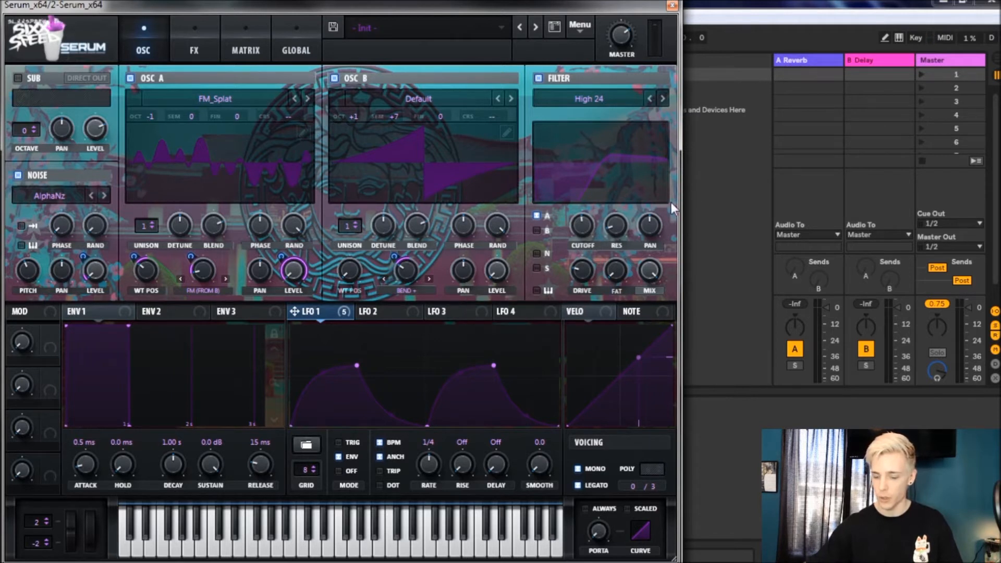
{"action": "left_click_drag", "start_coordinate": [624, 226], "coordinate": [628, 199]}
{"action": "left_click_drag", "start_coordinate": [587, 229], "coordinate": [603, 272]}
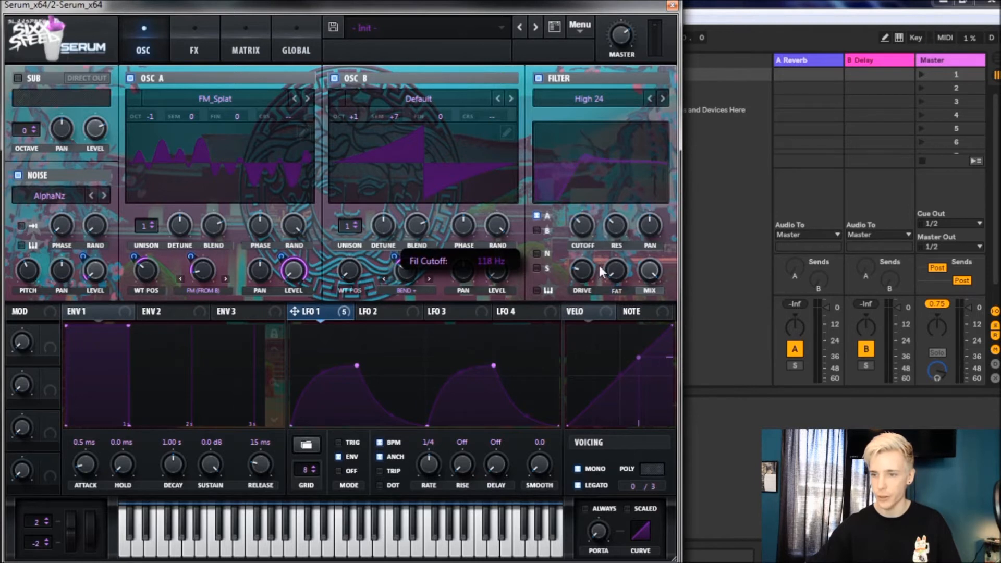
{"action": "left_click_drag", "start_coordinate": [601, 269], "coordinate": [602, 271]}
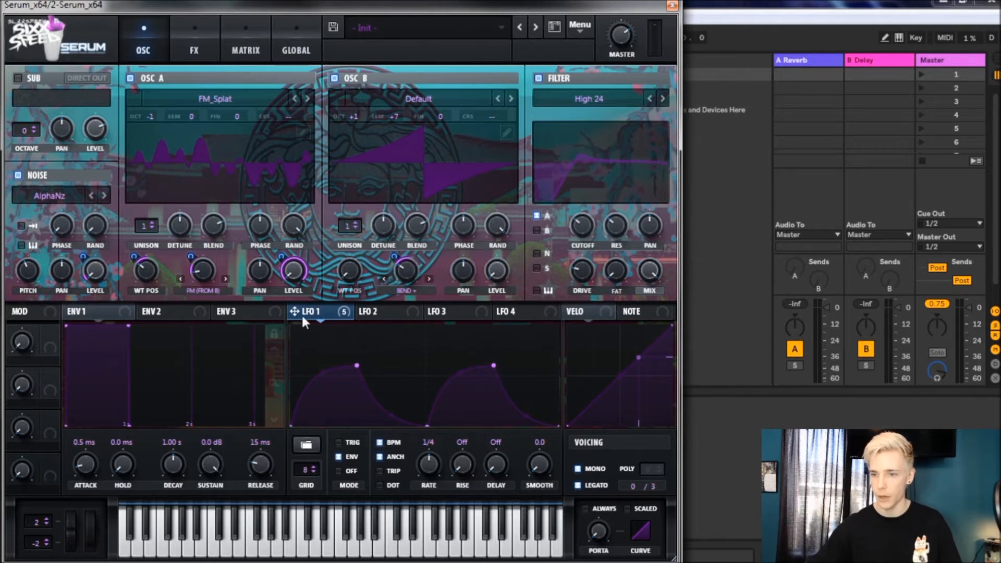
Modulate the filter cutoff with LFO 1 and fine-tune the base cutoff.
{"action": "left_click_drag", "start_coordinate": [300, 314], "coordinate": [575, 252]}
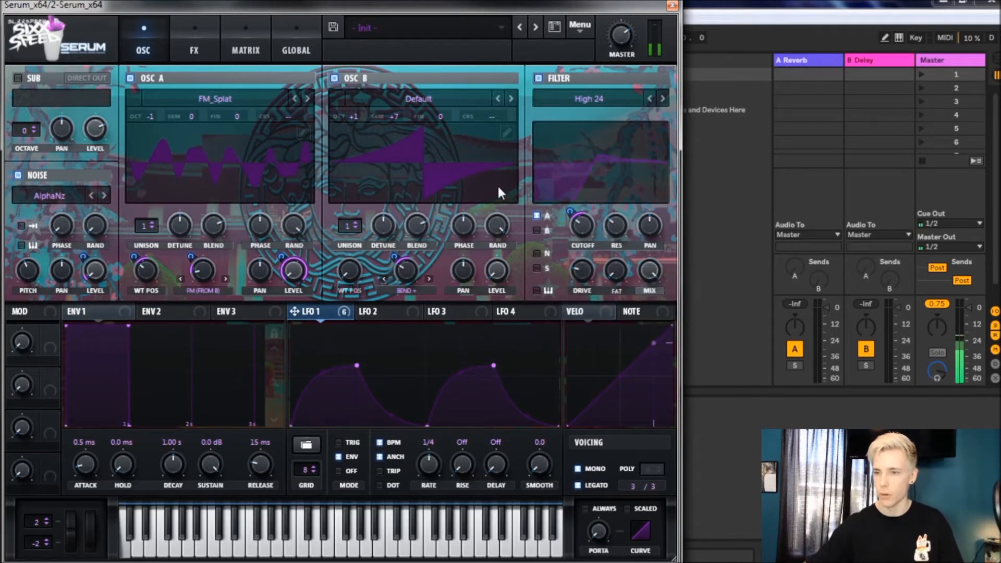
{"action": "mouse_move", "coordinate": [581, 222]}
{"action": "left_click_drag", "start_coordinate": [583, 229], "coordinate": [584, 222]}
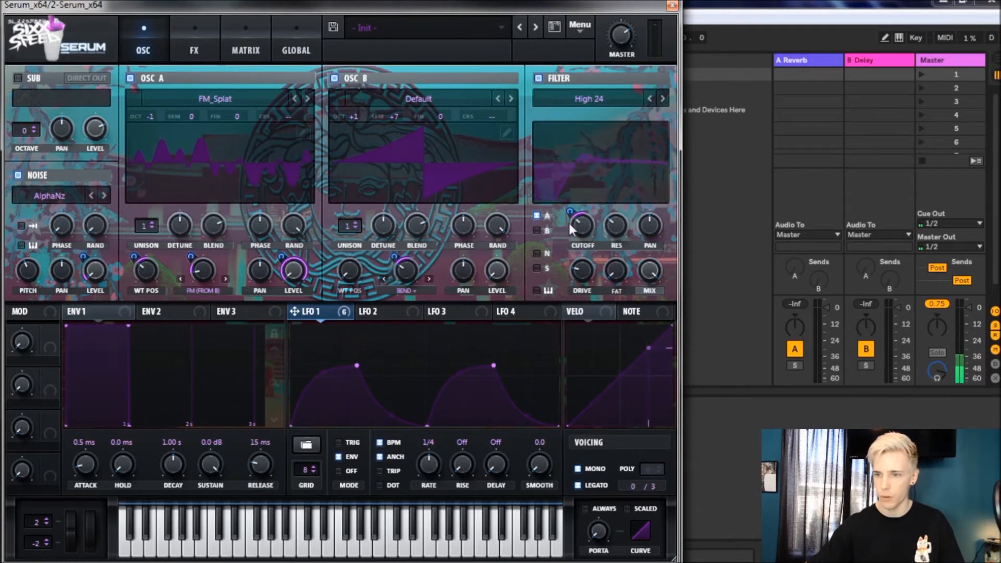
{"action": "mouse_move", "coordinate": [578, 225]}
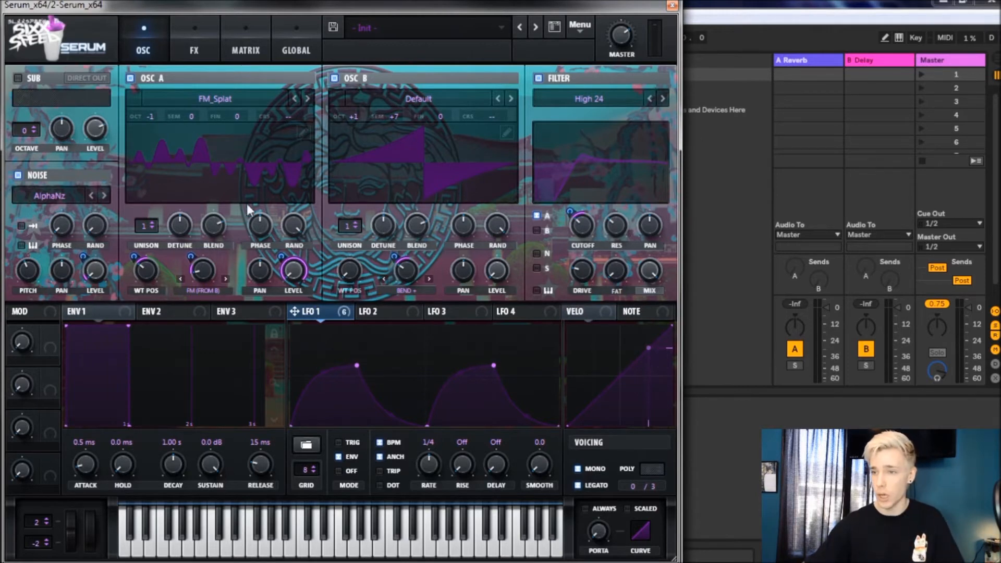
Enable the compressor effect in multiband mode and adjust its individual bands.
{"action": "left_click", "coordinate": [199, 48]}
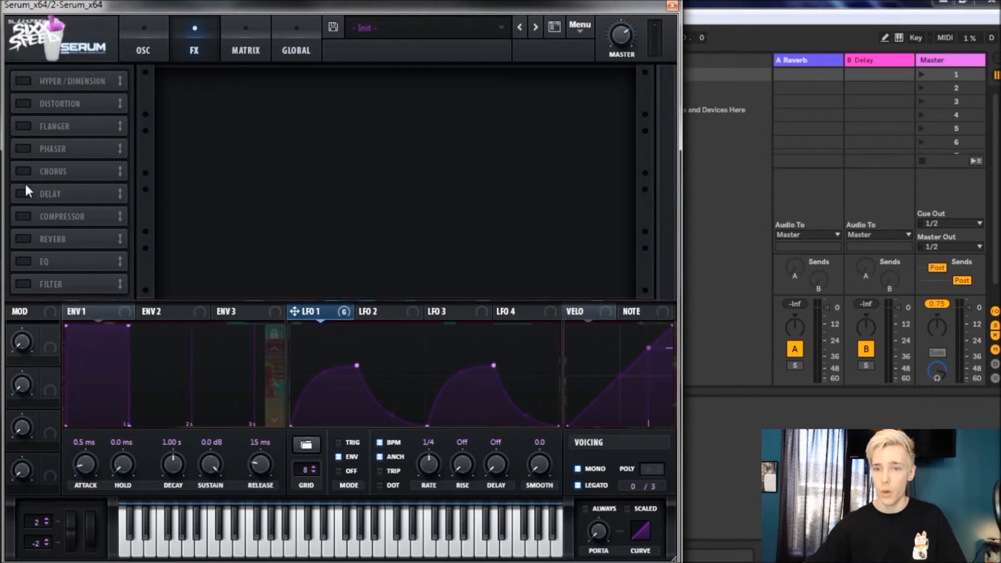
{"action": "left_click", "coordinate": [23, 217]}
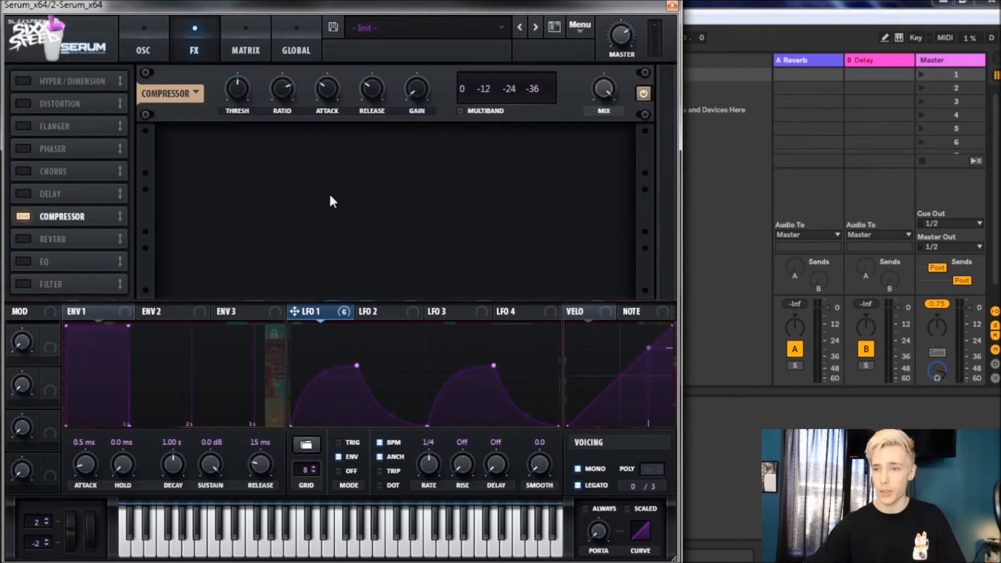
{"action": "left_click", "coordinate": [461, 110]}
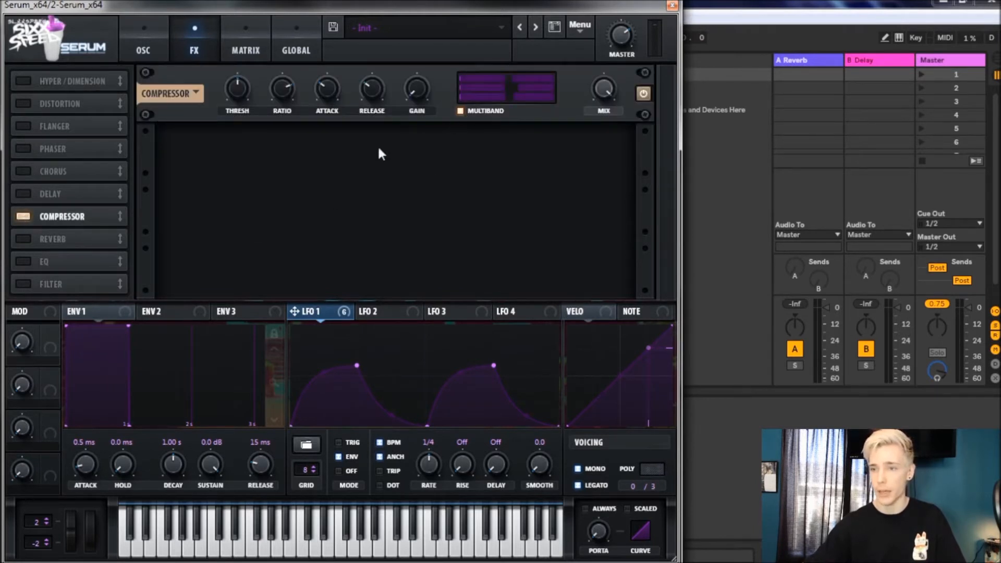
{"action": "mouse_move", "coordinate": [507, 99]}
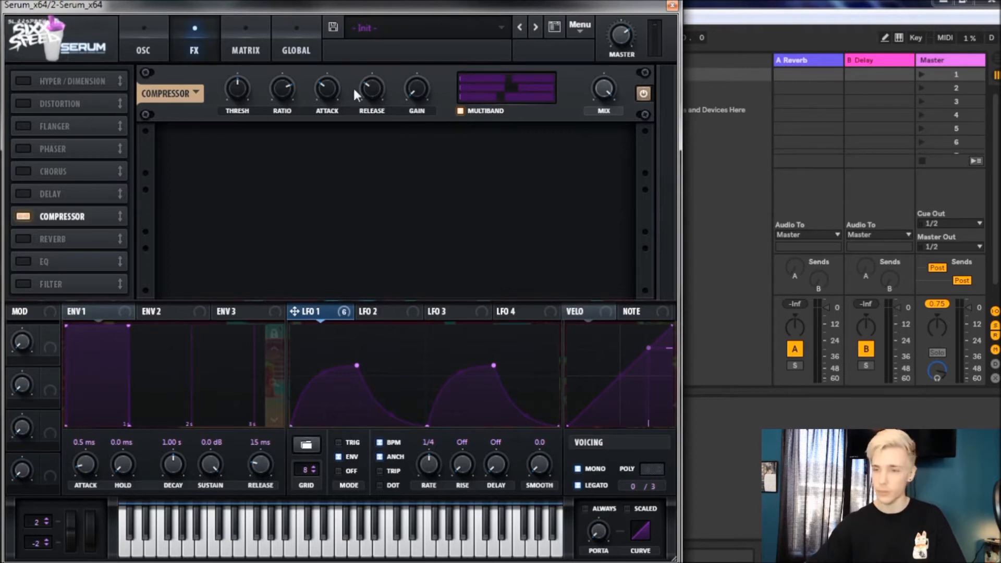
{"action": "mouse_move", "coordinate": [414, 95]}
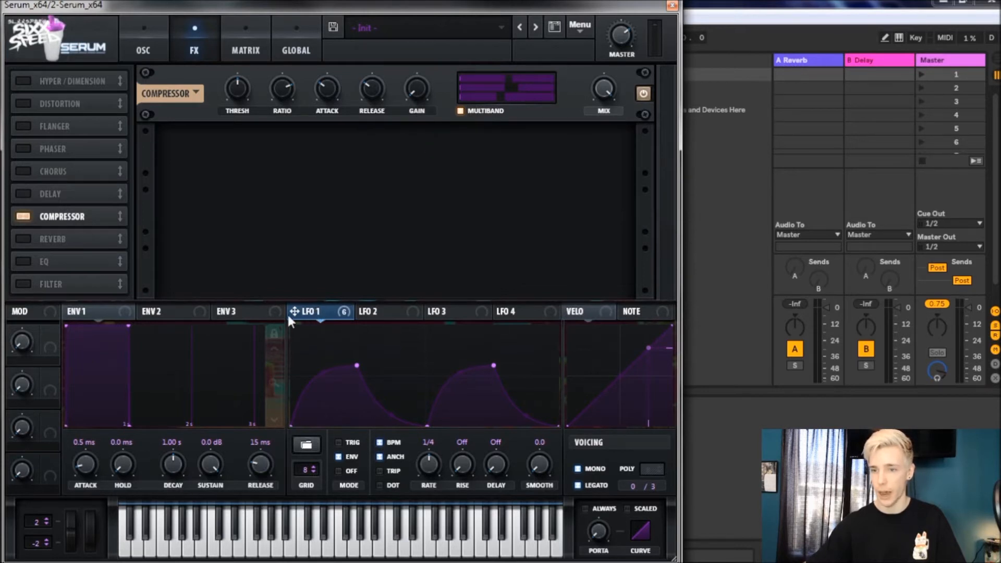
Modulate the compressor mix with LFO 1 by a small negative amount and raise the compressor gain.
{"action": "left_click_drag", "start_coordinate": [294, 312], "coordinate": [589, 94]}
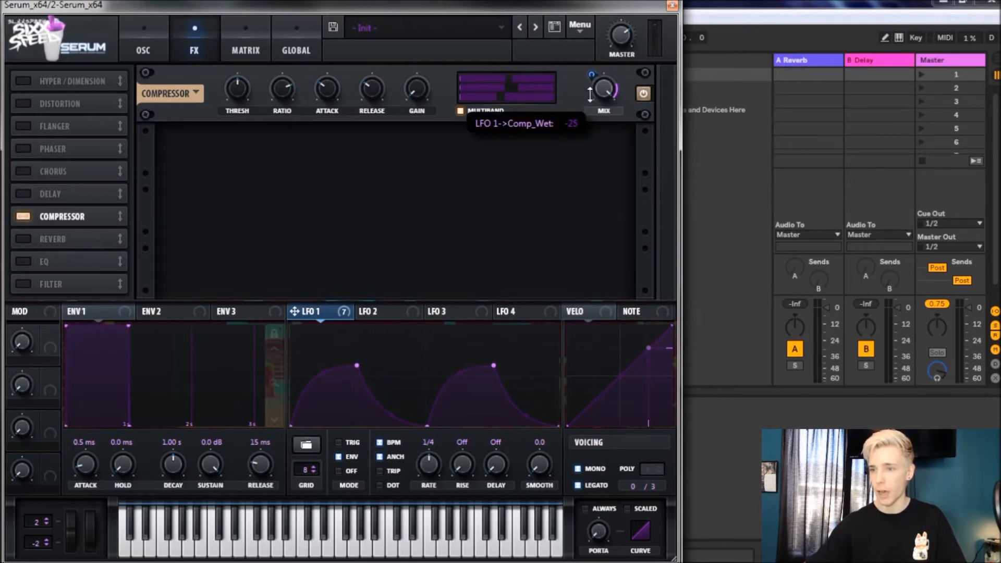
{"action": "mouse_move", "coordinate": [421, 83]}
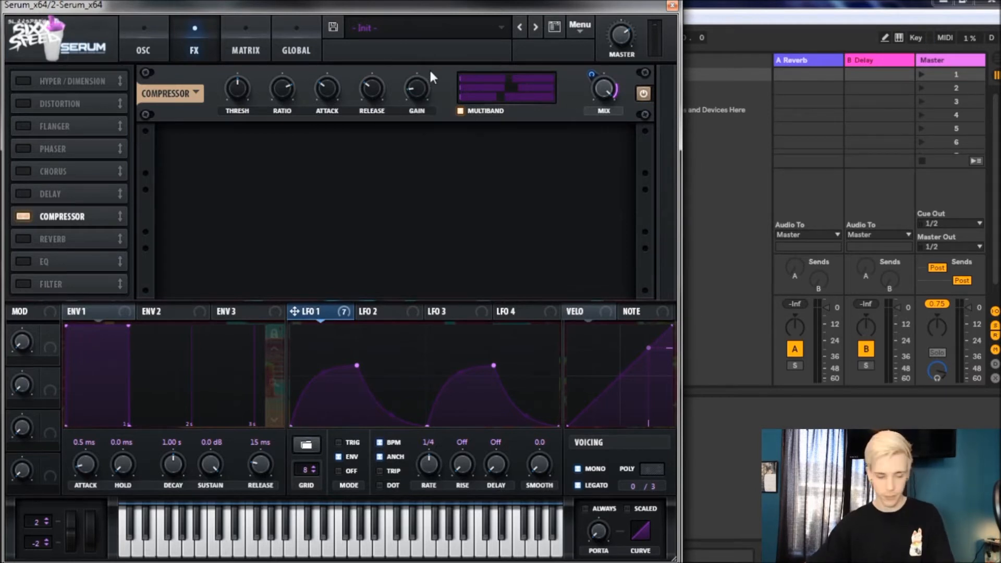
{"action": "left_click_drag", "start_coordinate": [423, 81], "coordinate": [419, 70]}
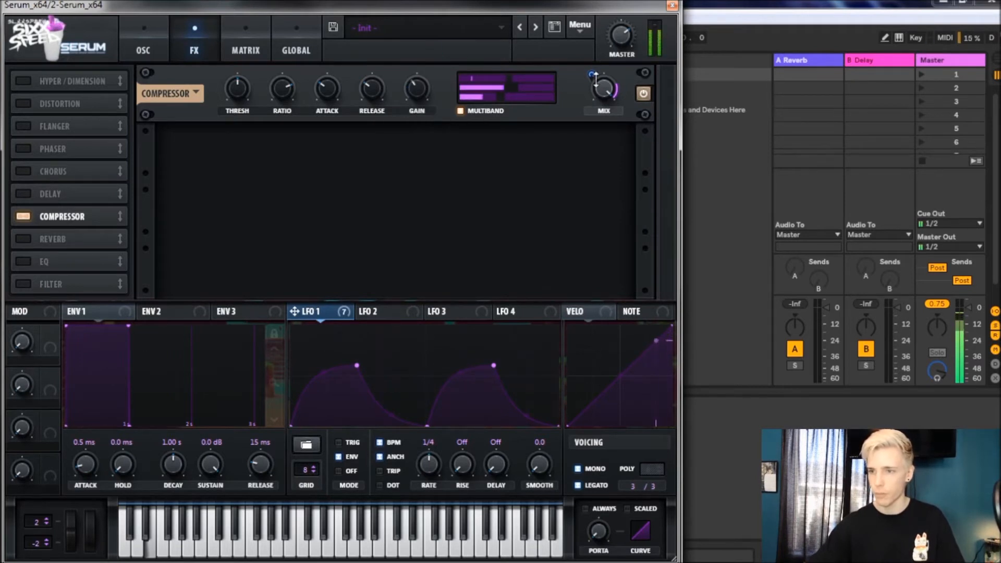
{"action": "left_click_drag", "start_coordinate": [595, 72], "coordinate": [598, 65]}
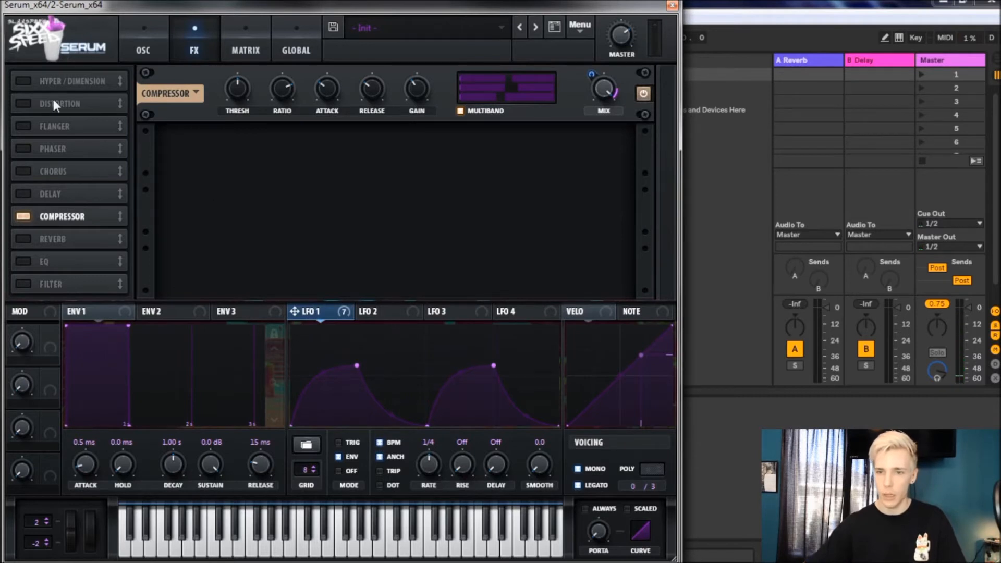
Place the compressor first in the effects chain and enable Hyper / Dimension with a reduced Dimension size and a raised Dimension mix.
{"action": "left_click_drag", "start_coordinate": [63, 222], "coordinate": [103, 77]}
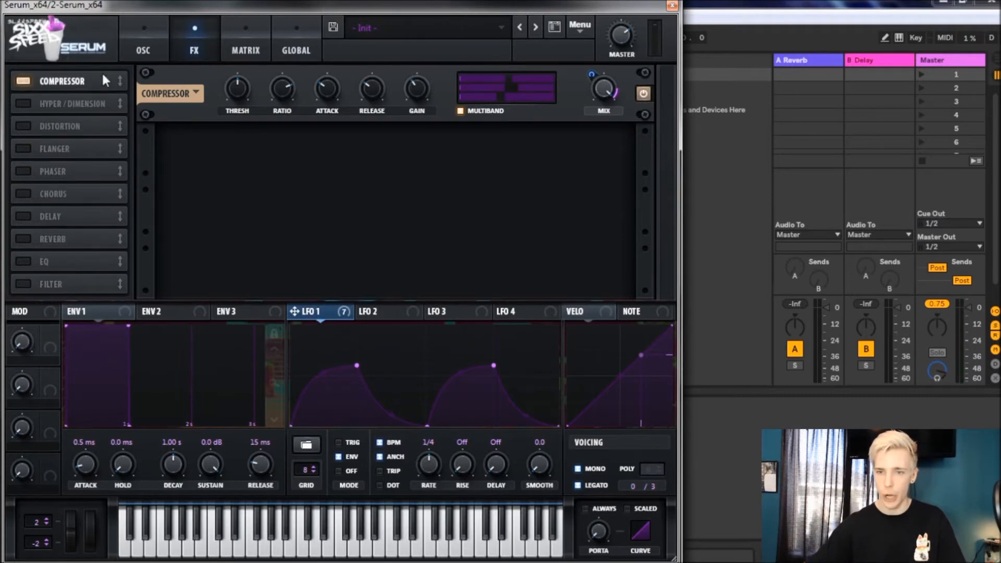
{"action": "left_click", "coordinate": [23, 103]}
{"action": "left_click_drag", "start_coordinate": [555, 149], "coordinate": [535, 204]}
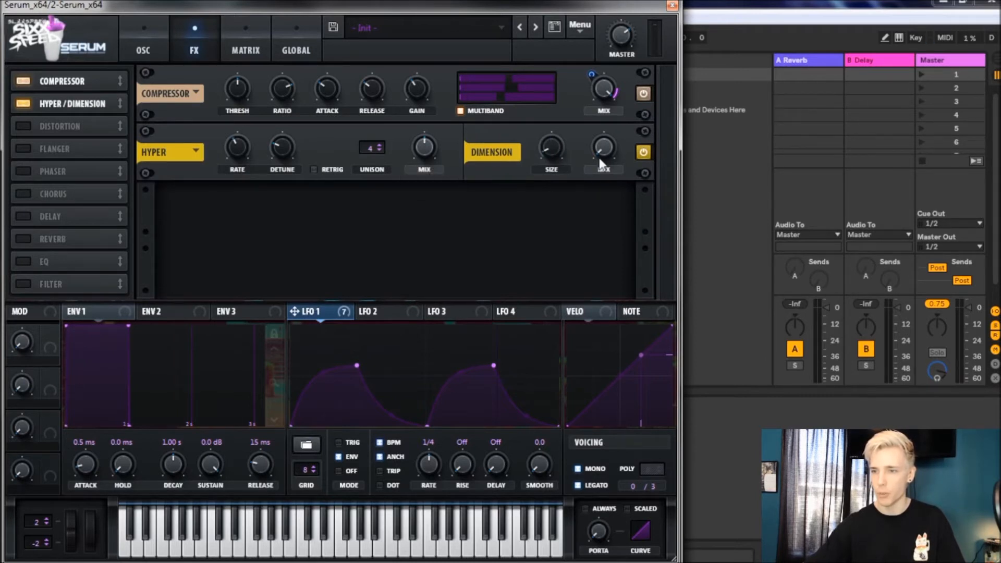
{"action": "left_click_drag", "start_coordinate": [608, 150], "coordinate": [619, 123]}
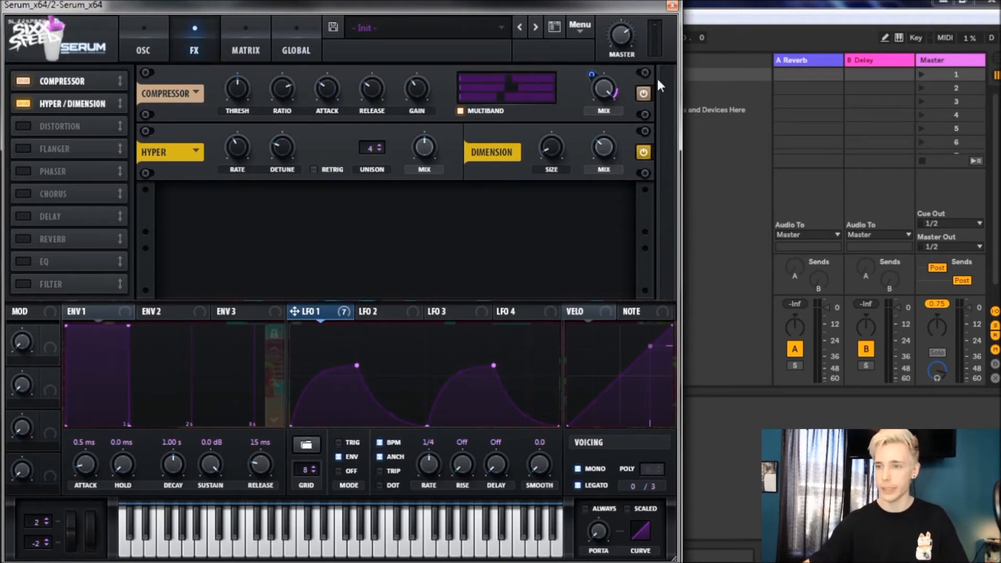
Return Serum to its oscillator page and close the plug-in window.
{"action": "left_click", "coordinate": [135, 44]}
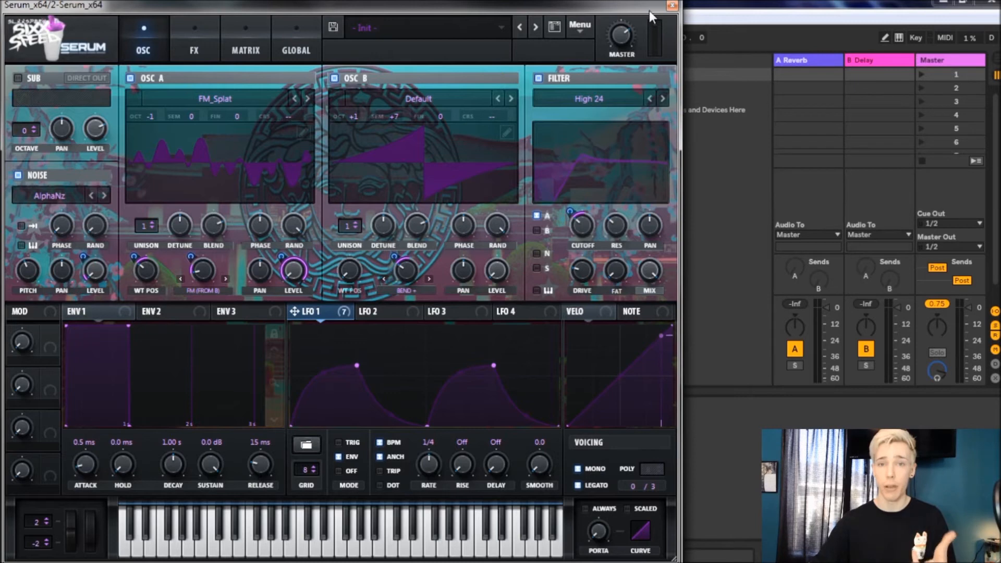
{"action": "left_click_drag", "start_coordinate": [650, 9], "coordinate": [0, 99]}
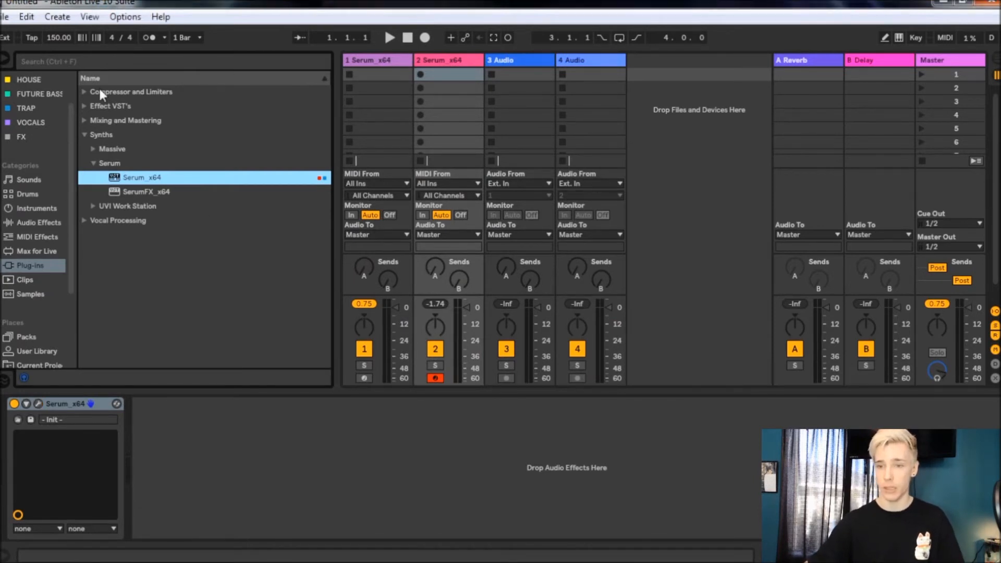
Find Frequency Shifter among the audio effects and insert it after Serum on the second Serum track.
{"action": "left_click", "coordinate": [84, 135]}
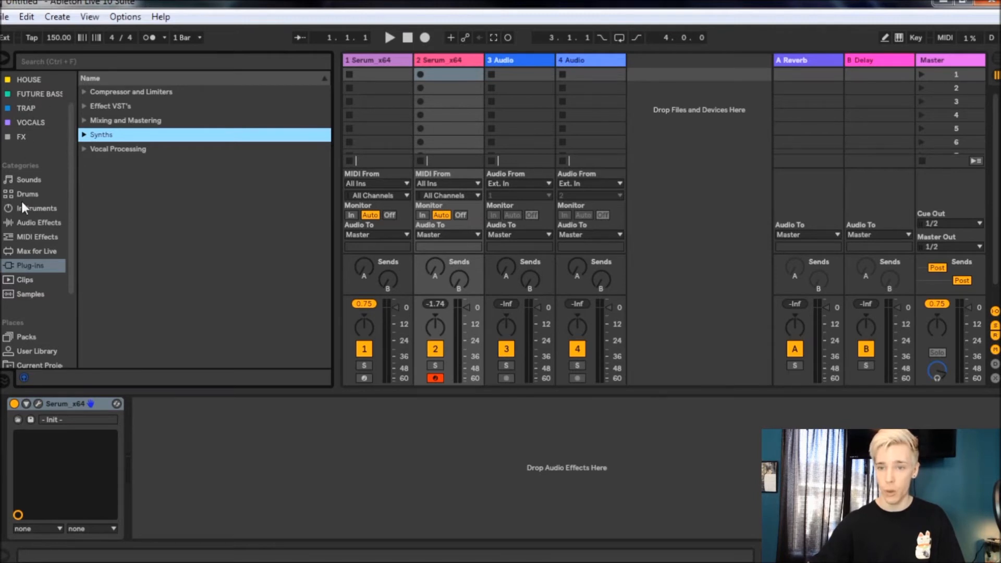
{"action": "left_click", "coordinate": [50, 224]}
{"action": "scroll", "coordinate": [133, 275], "scroll_direction": "down", "scroll_amount": 2}
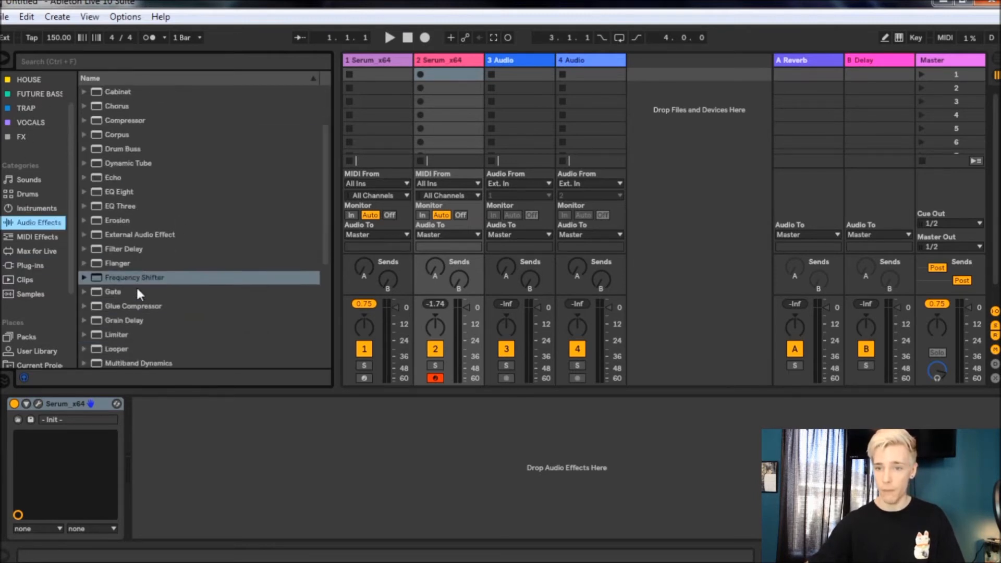
{"action": "scroll", "coordinate": [137, 290], "scroll_direction": "down", "scroll_amount": 4}
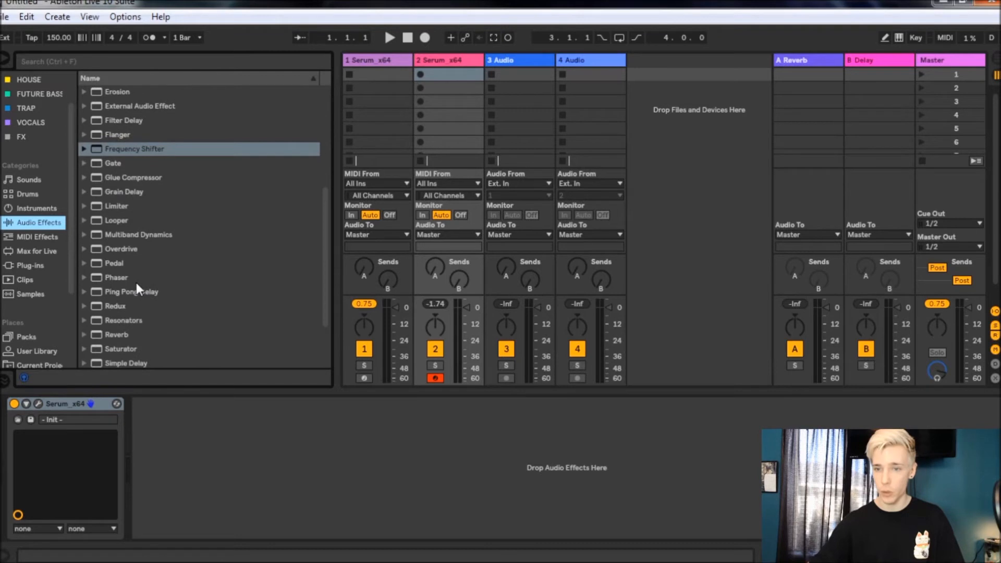
{"action": "scroll", "coordinate": [136, 283], "scroll_direction": "down", "scroll_amount": 2}
{"action": "scroll", "coordinate": [135, 274], "scroll_direction": "up", "scroll_amount": 4}
{"action": "scroll", "coordinate": [136, 272], "scroll_direction": "up", "scroll_amount": 4}
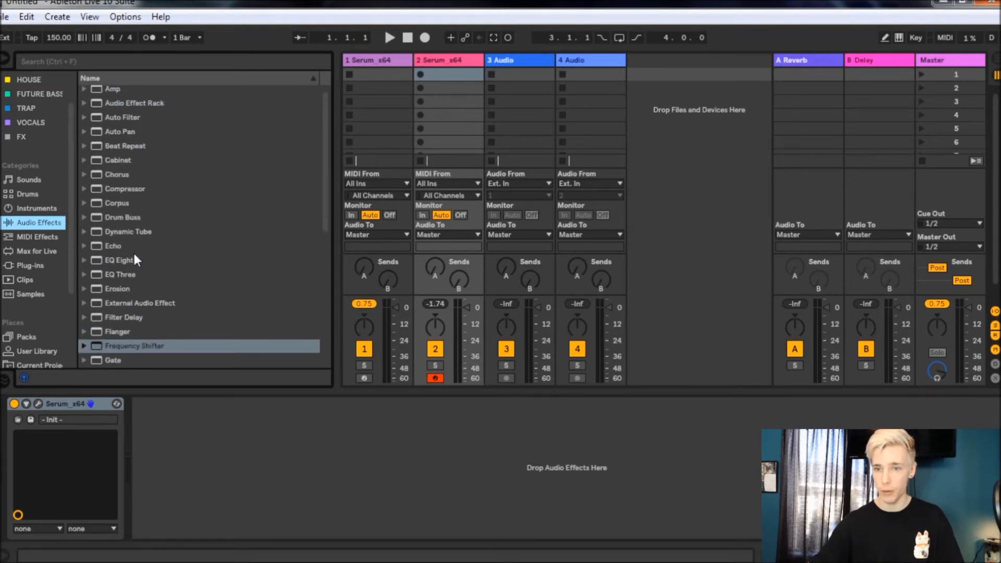
{"action": "scroll", "coordinate": [130, 292], "scroll_direction": "down", "scroll_amount": 1}
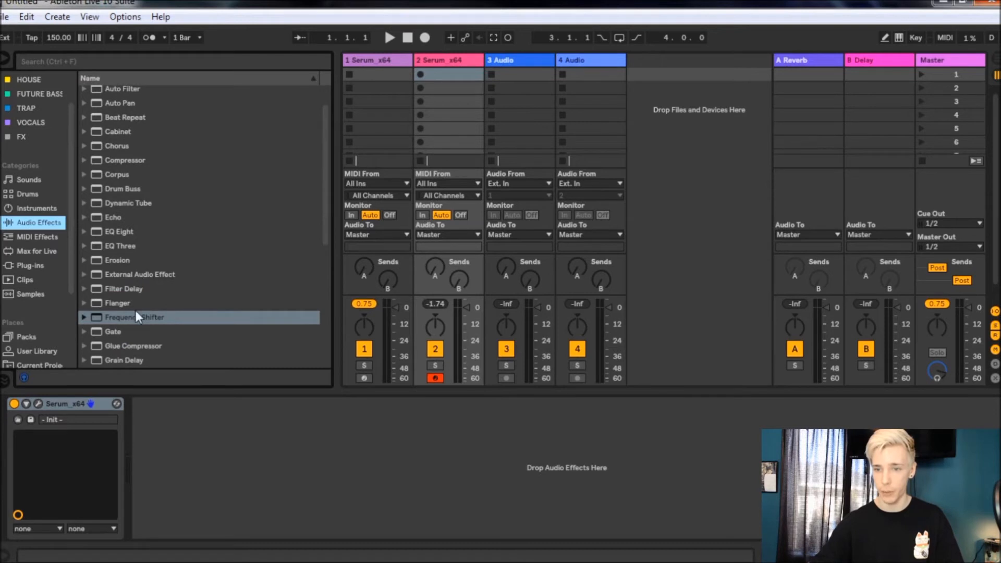
{"action": "left_click_drag", "start_coordinate": [178, 321], "coordinate": [169, 480]}
Set the Frequency Shifter's Dry/Wet to 15.1 % and compare the sound with the effect bypassed and active.
{"action": "left_click_drag", "start_coordinate": [261, 521], "coordinate": [261, 562]}
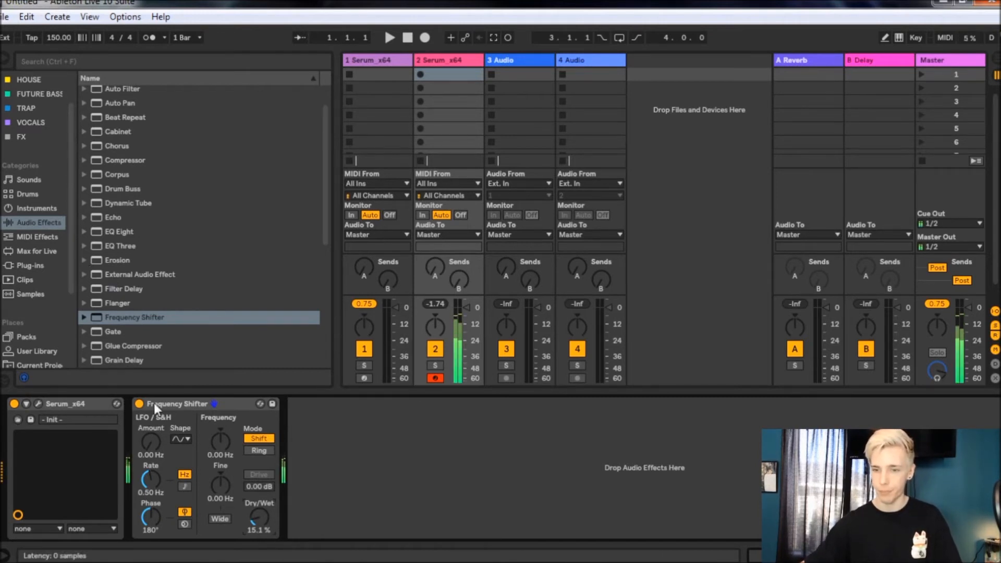
{"action": "left_click", "coordinate": [139, 404]}
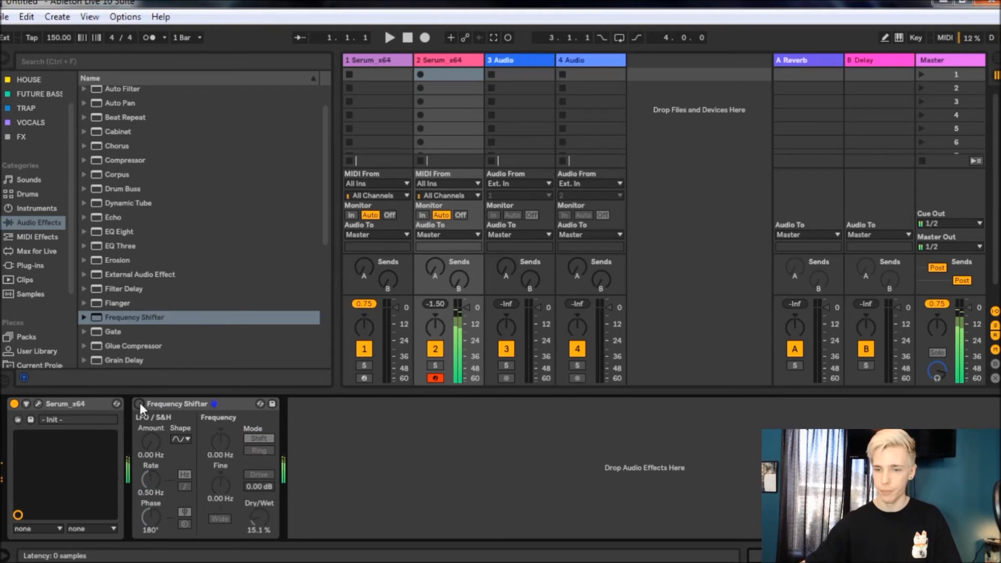
{"action": "left_click", "coordinate": [139, 404]}
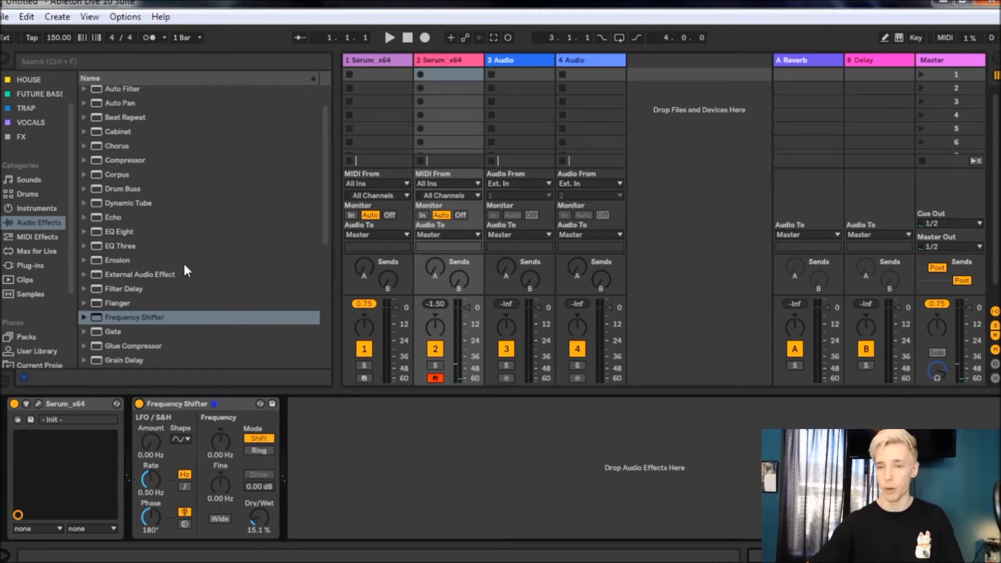
Insert the OTT_x64 compressor plug-in after the Frequency Shifter with its default settings and close its window.
{"action": "scroll", "coordinate": [159, 256], "scroll_direction": "up", "scroll_amount": 2}
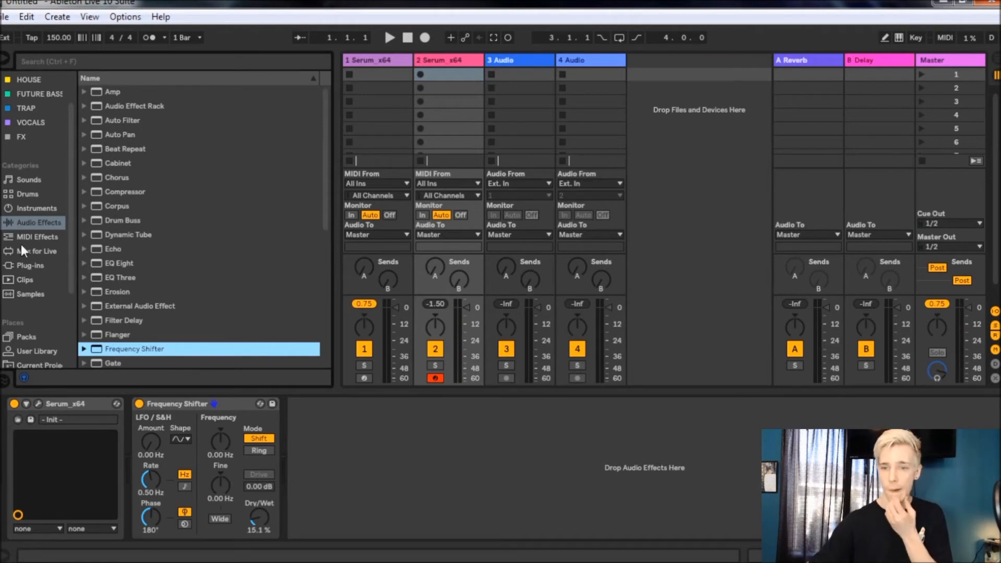
{"action": "left_click", "coordinate": [34, 266]}
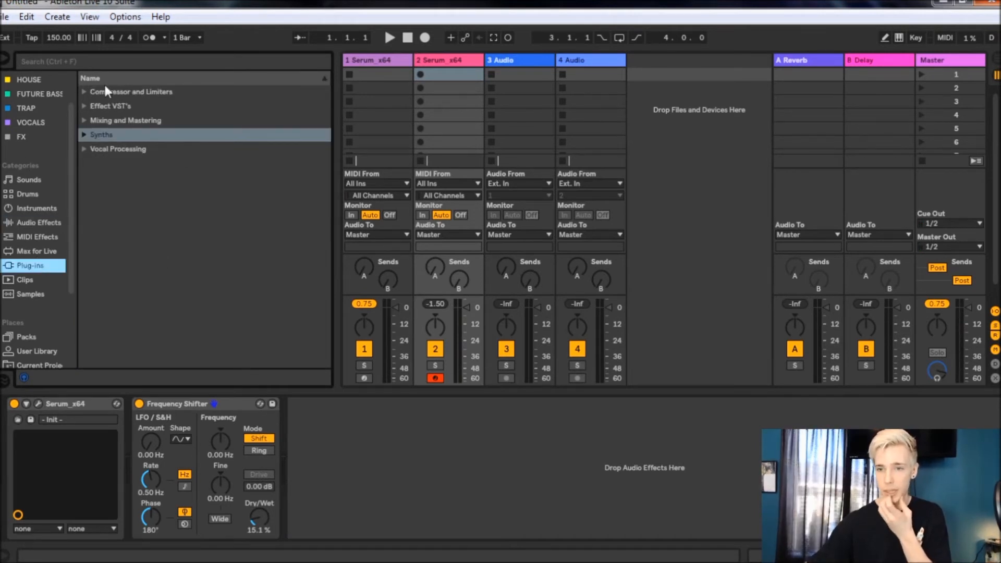
{"action": "left_click", "coordinate": [84, 92]}
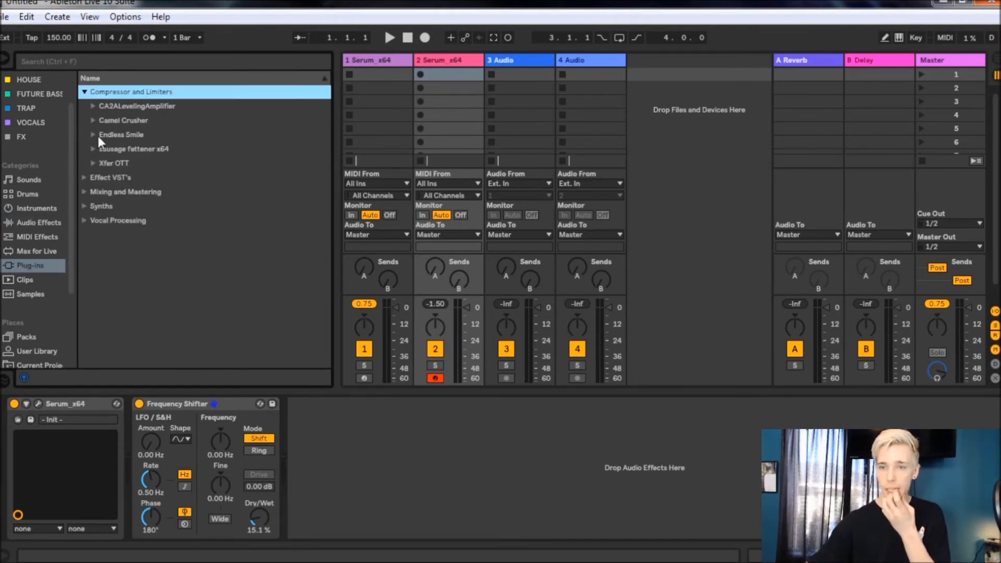
{"action": "left_click", "coordinate": [92, 164]}
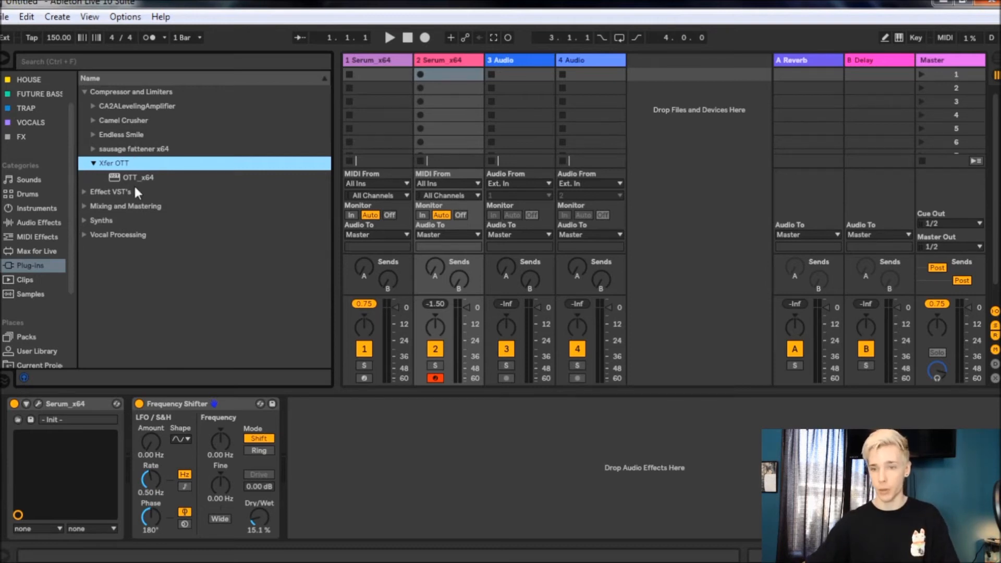
{"action": "left_click_drag", "start_coordinate": [132, 177], "coordinate": [361, 500]}
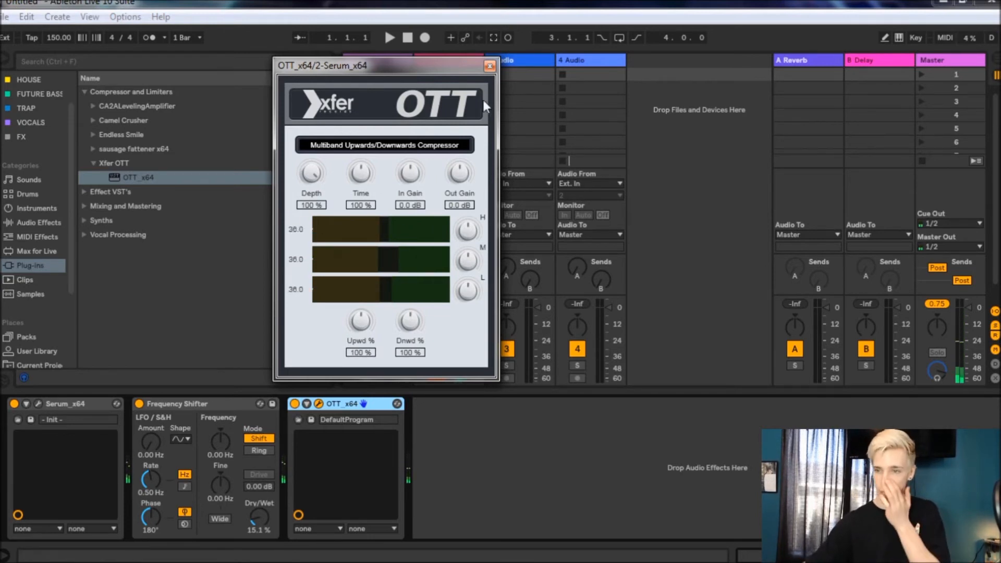
{"action": "left_click", "coordinate": [490, 64]}
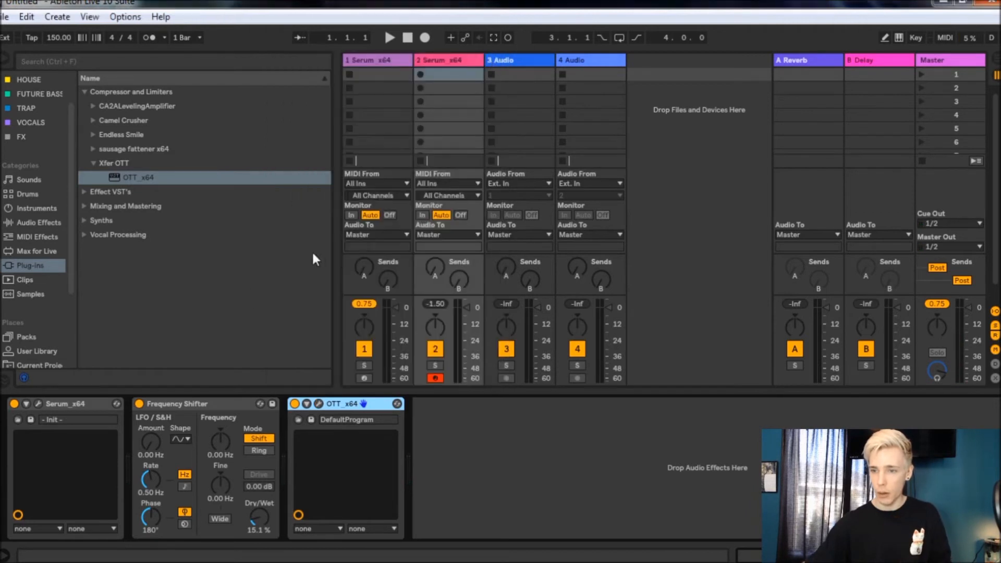
Group Frequency Shifter and OTT into an audio effect rack and compare the sound with the rack bypassed and active.
{"action": "left_click", "coordinate": [206, 402]}
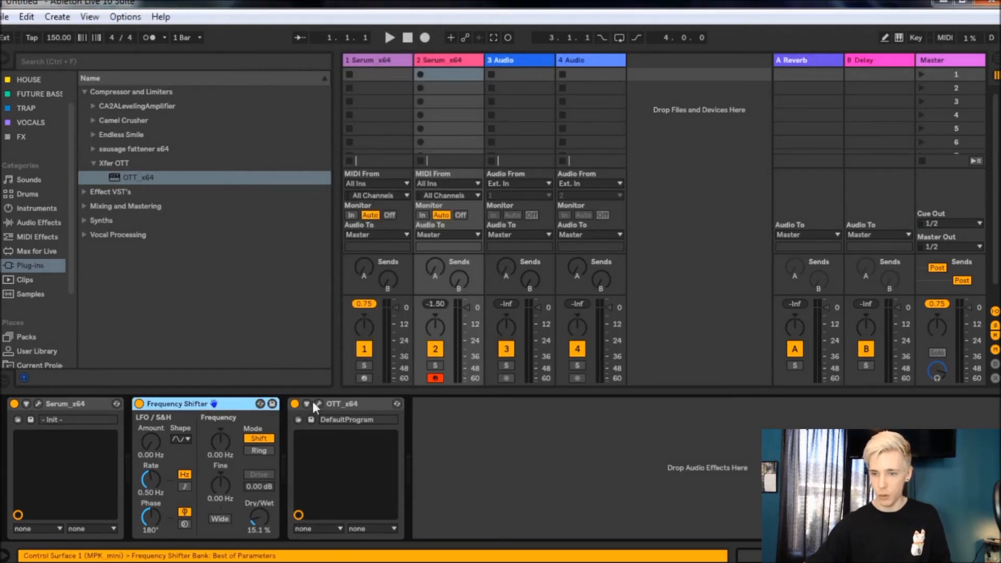
{"action": "left_click", "coordinate": [335, 406], "text": "shift"}
{"action": "key", "text": "ctrl+g"}
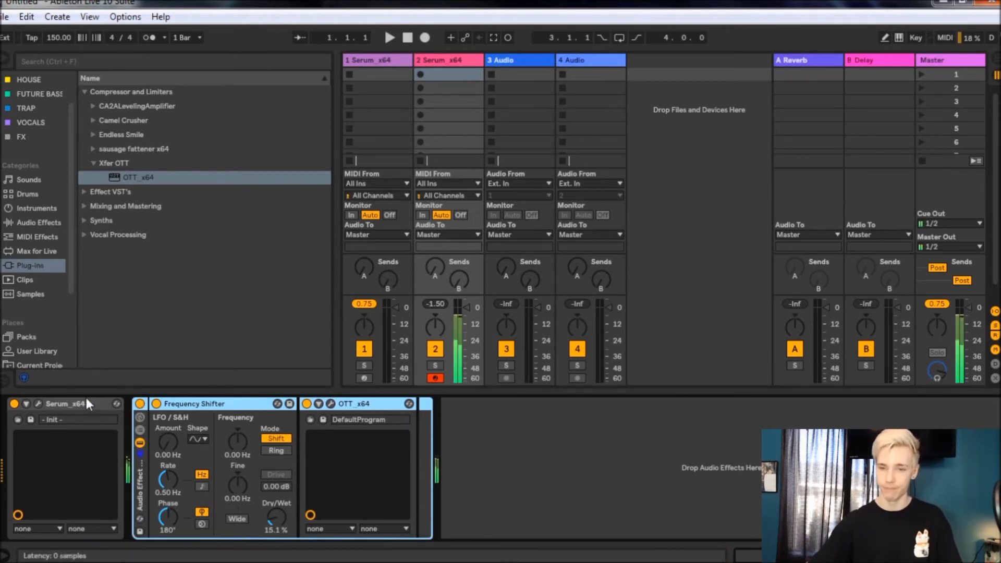
{"action": "left_click", "coordinate": [140, 404]}
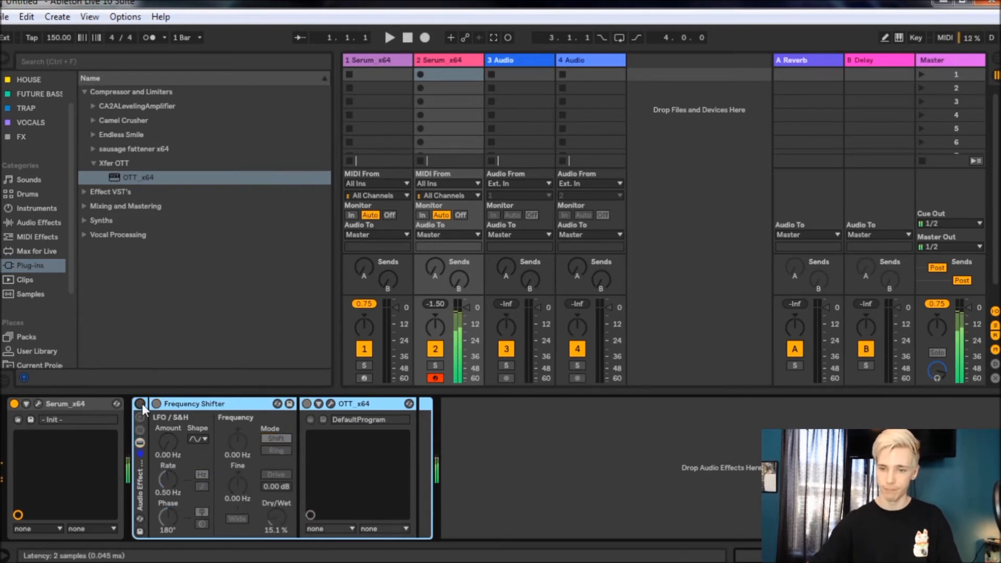
{"action": "left_click", "coordinate": [141, 404]}
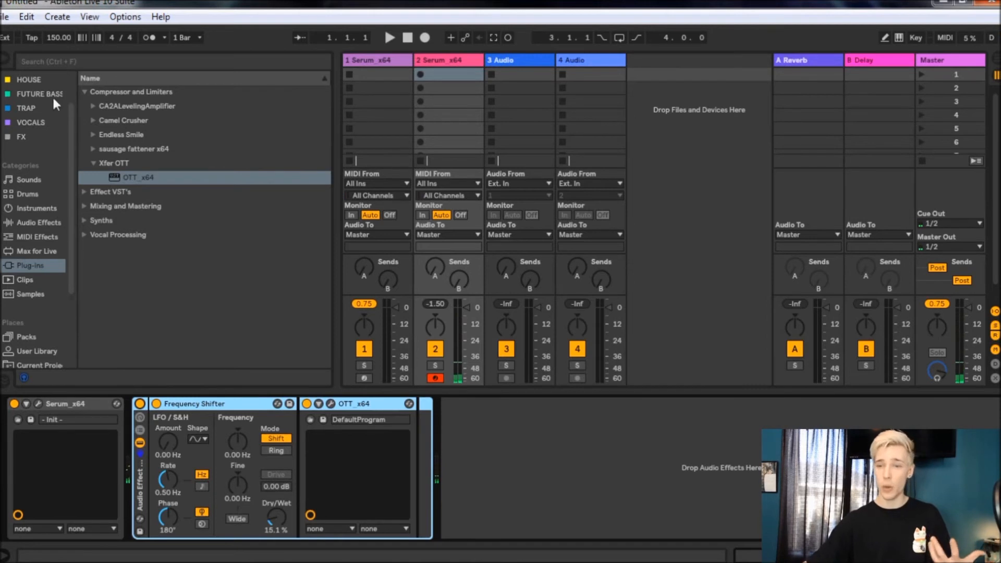
Add Simple Delay to the audio effect rack and place it between Frequency Shifter and OTT.
{"action": "left_click", "coordinate": [34, 267]}
{"action": "scroll", "coordinate": [37, 260], "scroll_direction": "up", "scroll_amount": 2}
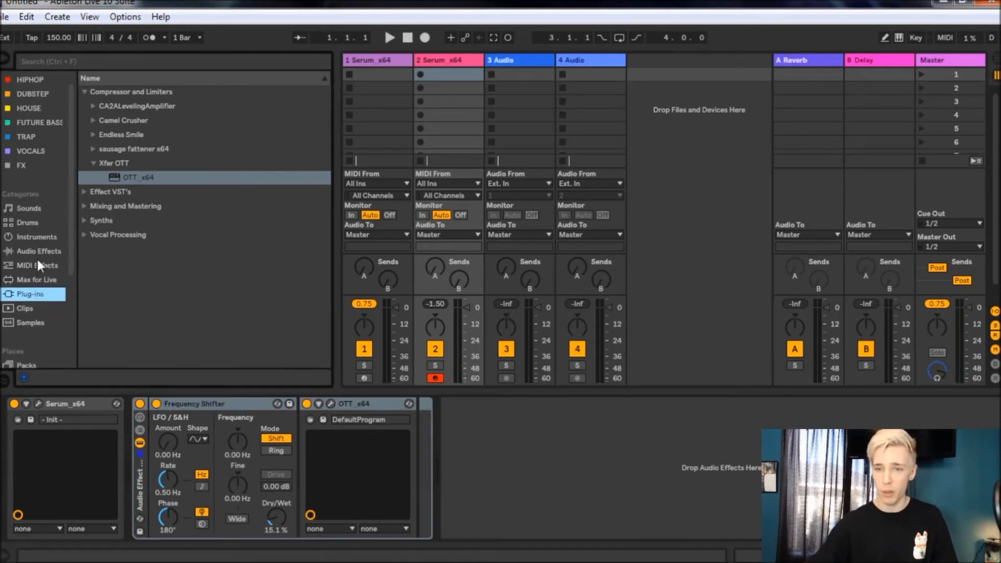
{"action": "left_click", "coordinate": [32, 252]}
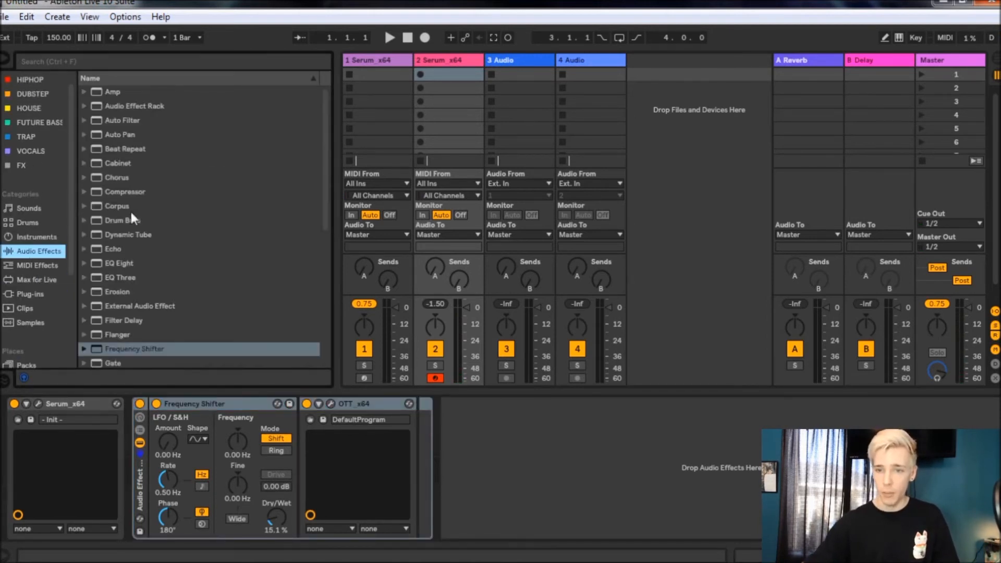
{"action": "scroll", "coordinate": [123, 285], "scroll_direction": "down", "scroll_amount": 2}
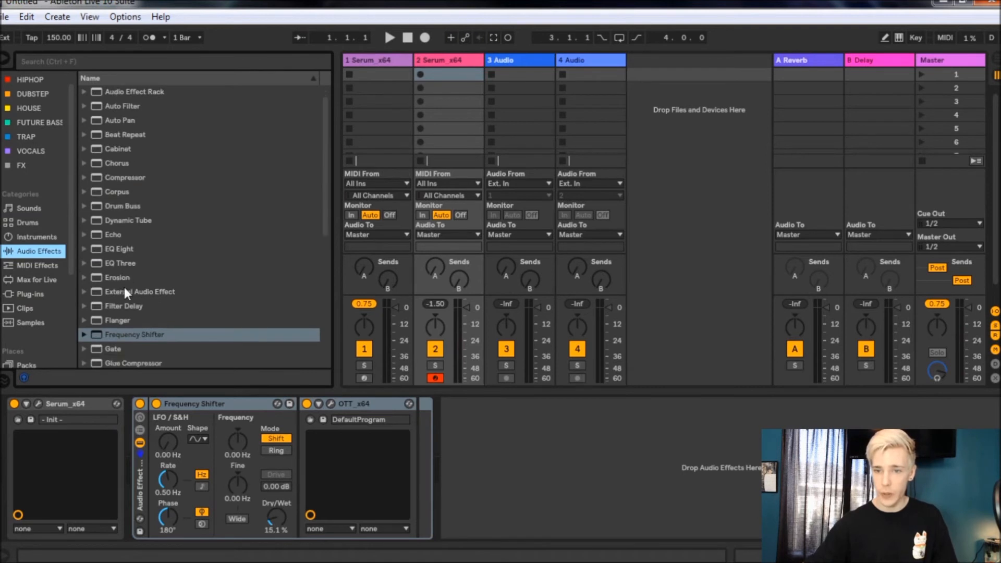
{"action": "scroll", "coordinate": [124, 265], "scroll_direction": "down", "scroll_amount": 5}
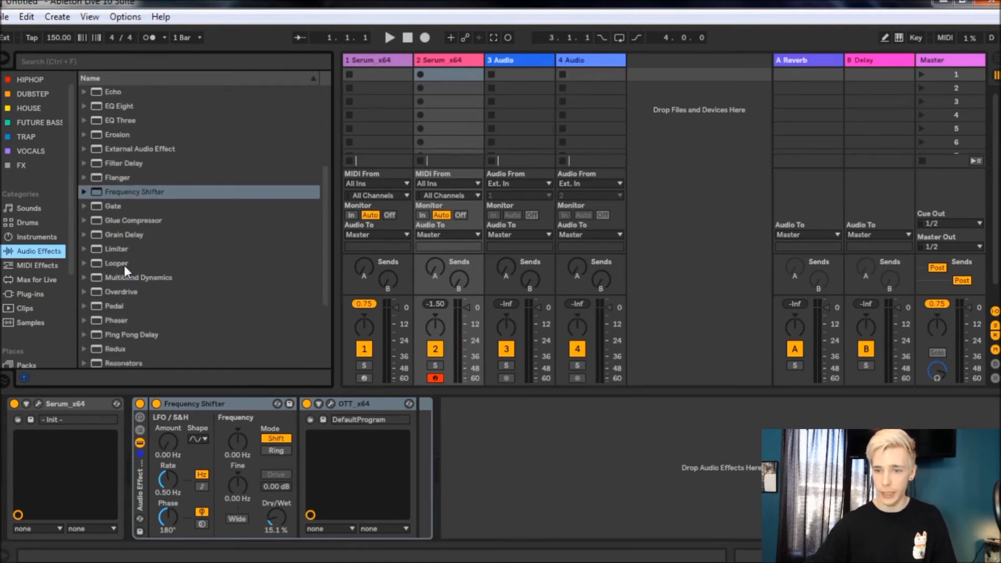
{"action": "scroll", "coordinate": [125, 266], "scroll_direction": "down", "scroll_amount": 2}
{"action": "left_click_drag", "start_coordinate": [127, 288], "coordinate": [415, 440]}
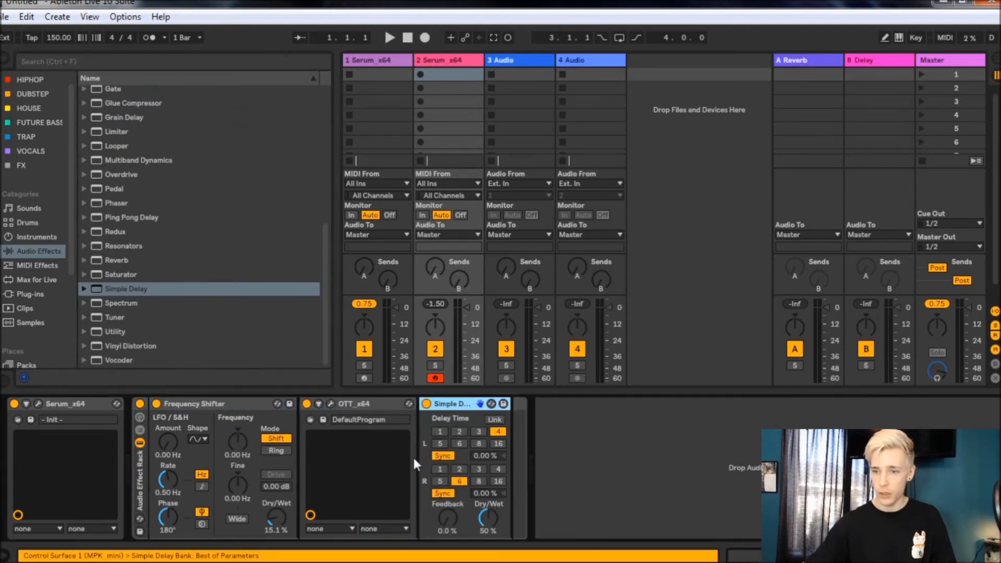
{"action": "left_click_drag", "start_coordinate": [455, 409], "coordinate": [323, 419]}
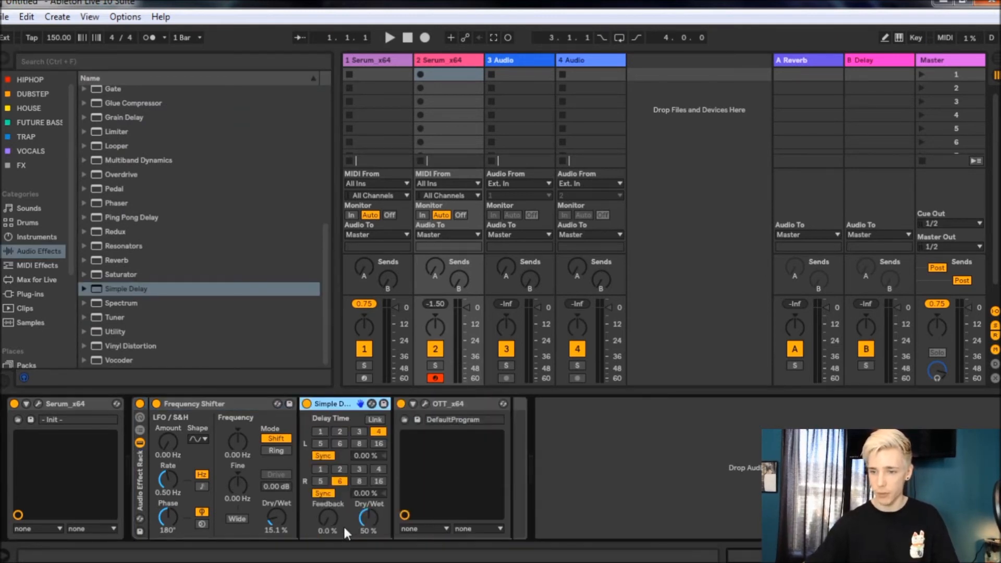
Switch both Simple Delay channels from Sync to Time, with 5.67 ms for L and 8.01 ms for R.
{"action": "left_click", "coordinate": [332, 455]}
{"action": "left_click", "coordinate": [321, 493]}
{"action": "left_click_drag", "start_coordinate": [362, 493], "coordinate": [362, 530]}
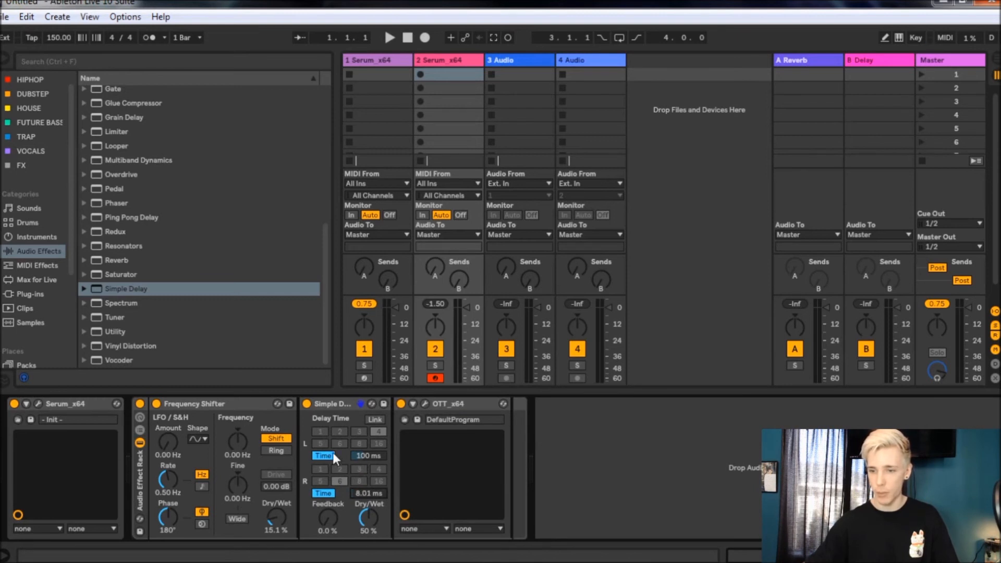
{"action": "left_click_drag", "start_coordinate": [362, 455], "coordinate": [362, 495]}
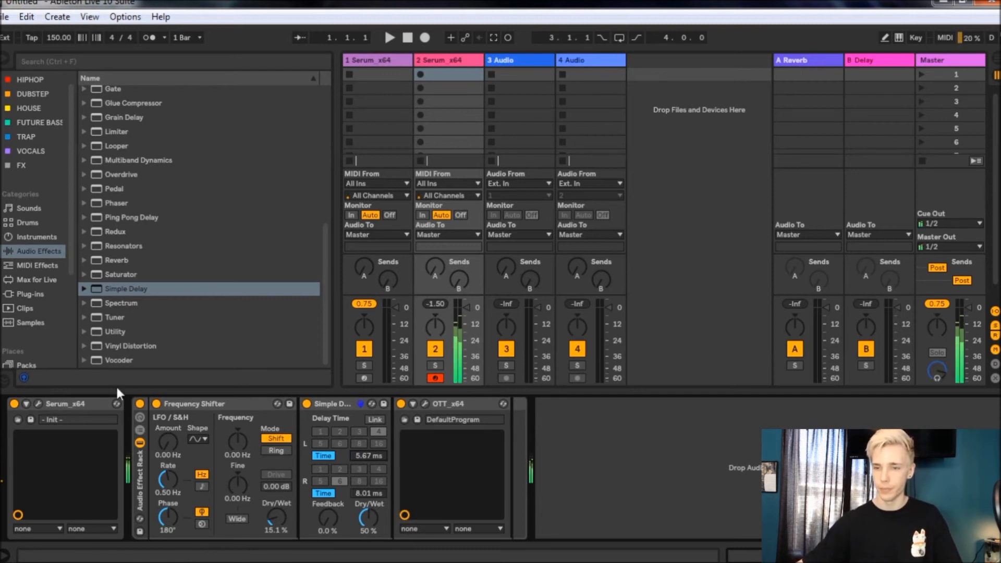
Compare the sound with the whole effect rack bypassed and with only the Simple Delay bypassed.
{"action": "left_click", "coordinate": [140, 403]}
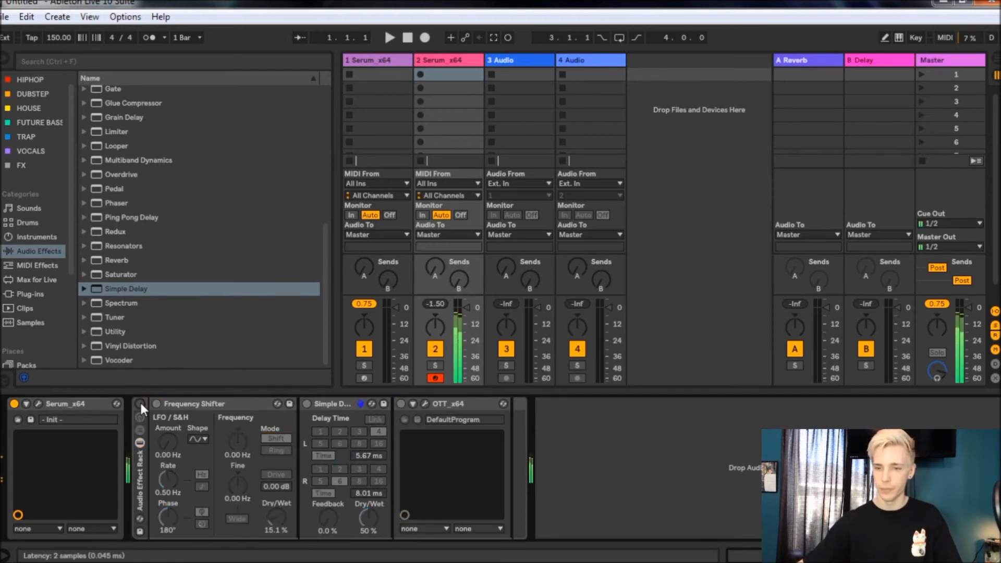
{"action": "left_click", "coordinate": [140, 403]}
{"action": "left_click", "coordinate": [308, 403]}
{"action": "left_click", "coordinate": [308, 403]}
Raise the Simple Delay's Dry/Wet to 95 % and bypass the effect rack to hear the unprocessed sound.
{"action": "left_click_drag", "start_coordinate": [324, 408], "coordinate": [332, 426]}
{"action": "left_click_drag", "start_coordinate": [369, 512], "coordinate": [370, 489]}
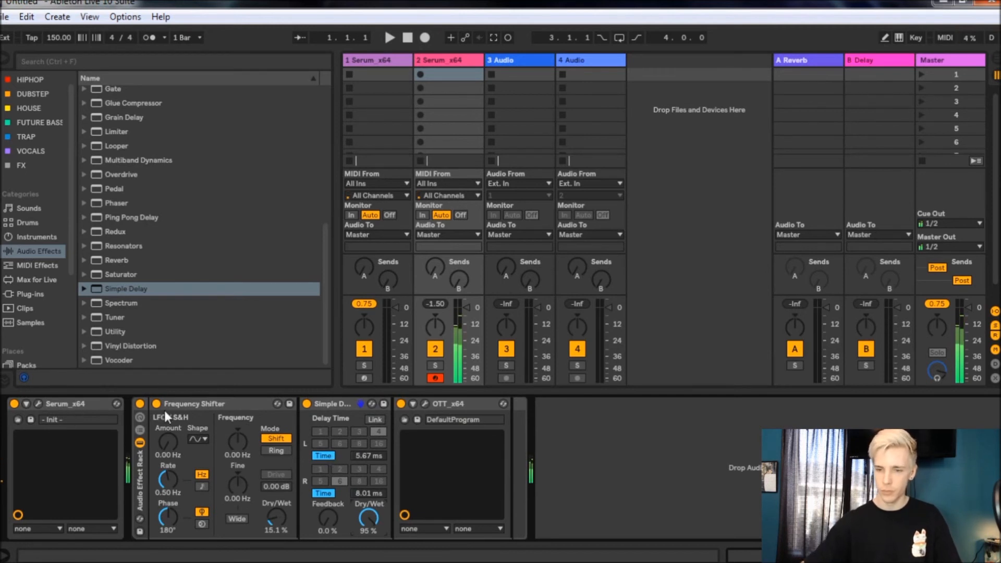
{"action": "left_click", "coordinate": [139, 404]}
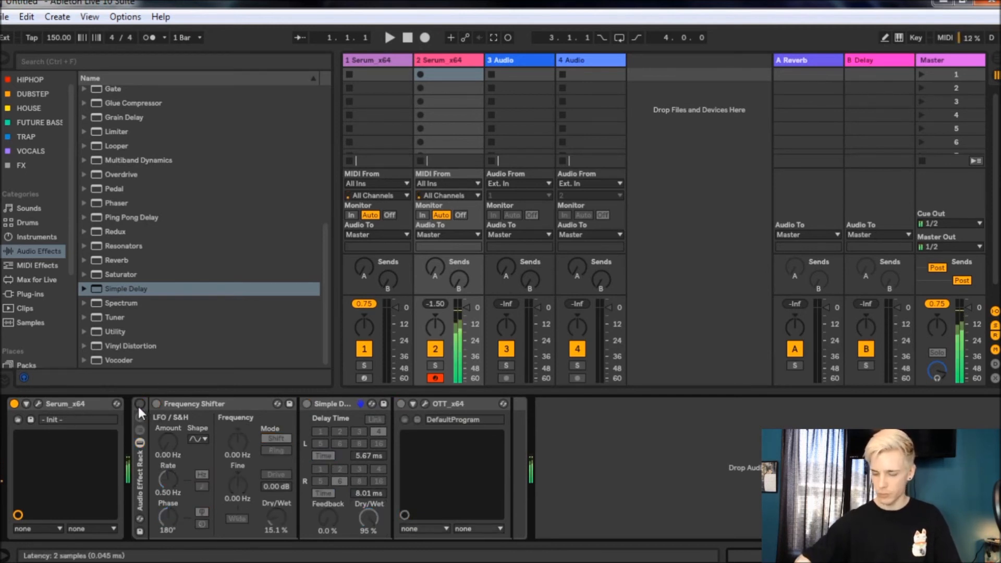